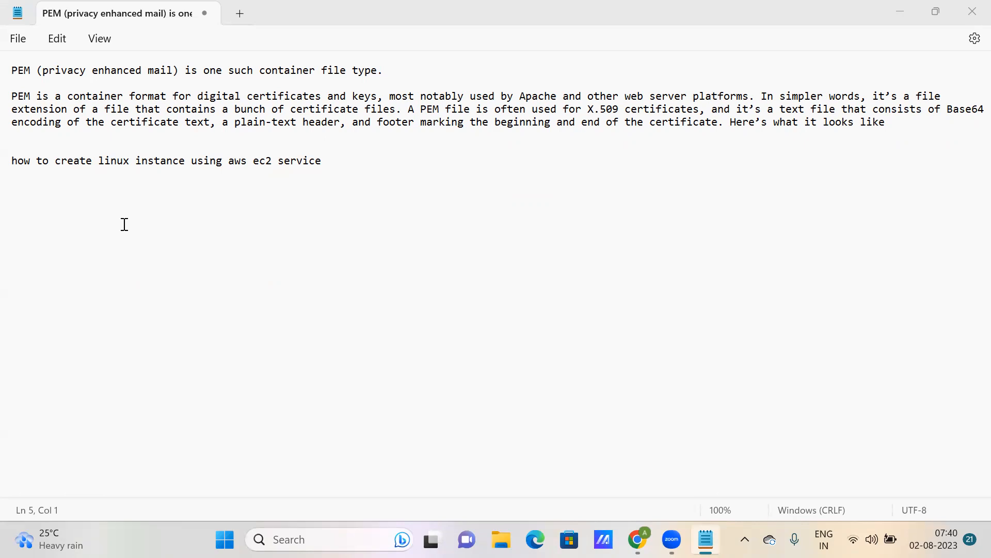
left_click(107, 228)
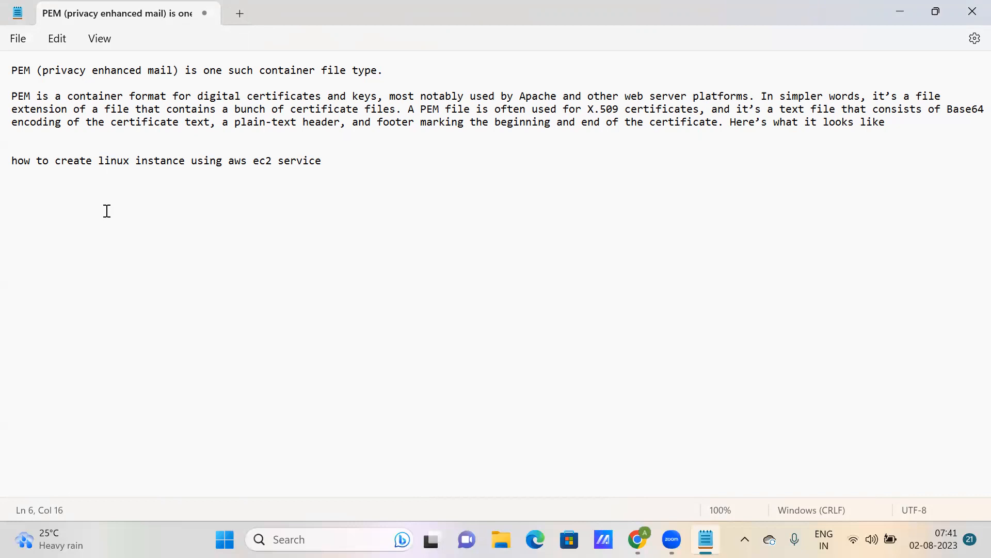
left_click(79, 202)
left_click_drag(252, 164, 272, 160)
left_click(261, 194)
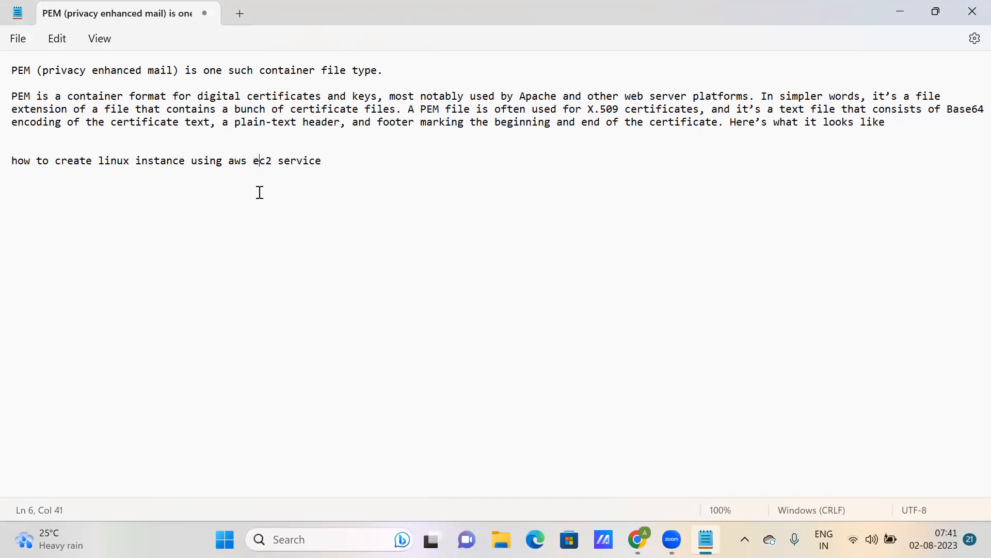
double_click(254, 161)
- Append "(os ->instance )" to the end of the note line about creating a Linux instance using the AWS EC2 service
left_click(331, 164)
type("(os ->instance")
type(")")
left_click(236, 188)
double_click(111, 162)
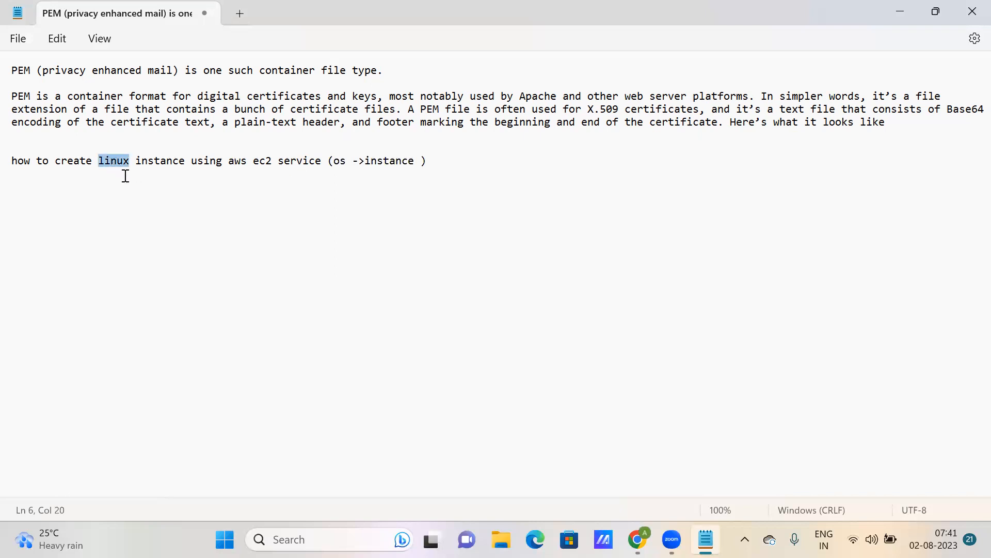
left_click(141, 188)
left_click_drag(12, 161, 432, 162)
left_click(442, 179)
left_click_drag(432, 161, 13, 164)
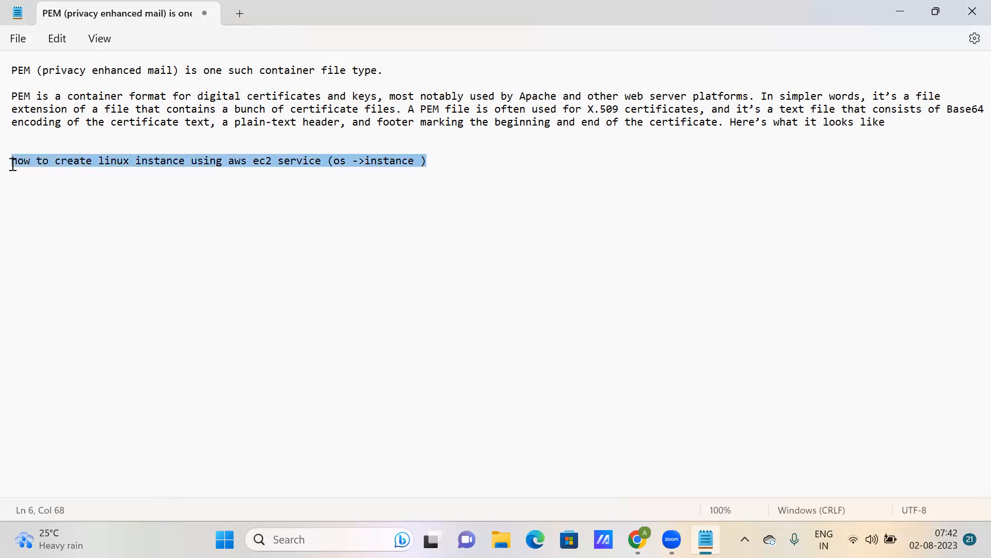
left_click(433, 186)
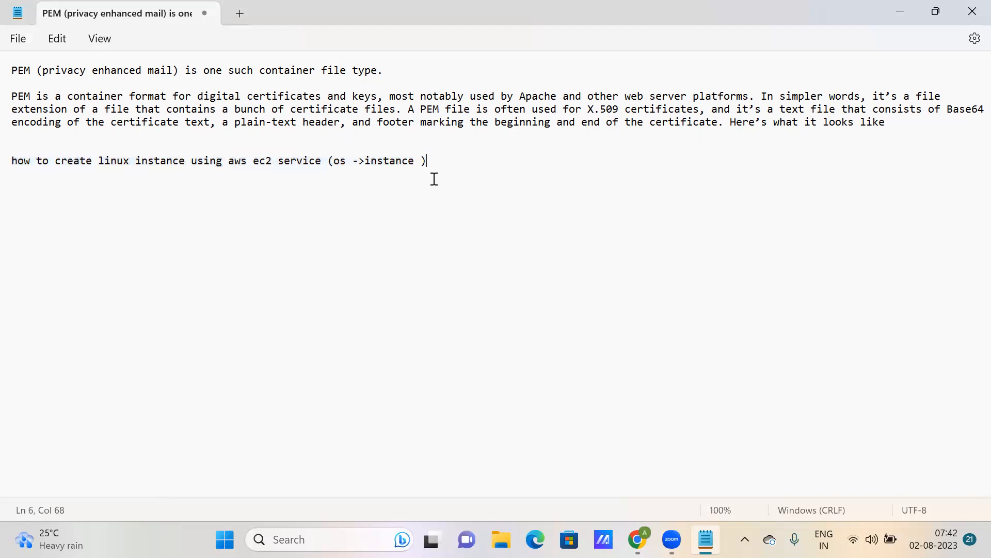
left_click_drag(430, 165, 11, 156)
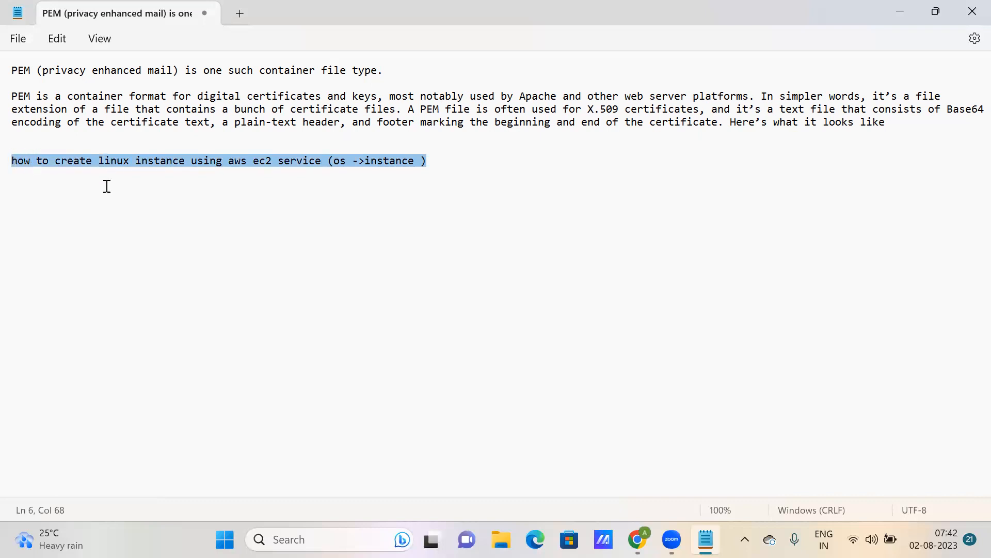
left_click(397, 211)
left_click_drag(441, 164, 11, 160)
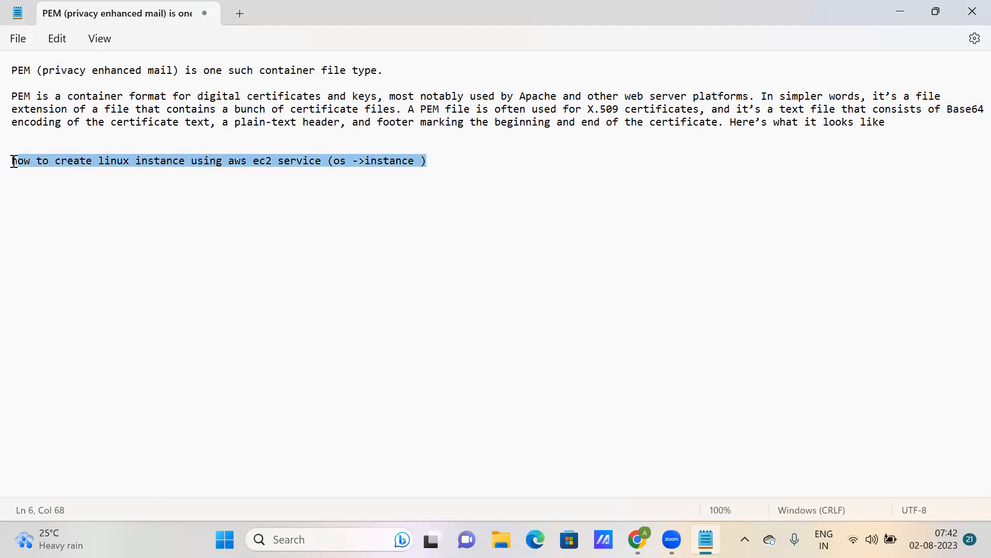
left_click(447, 181)
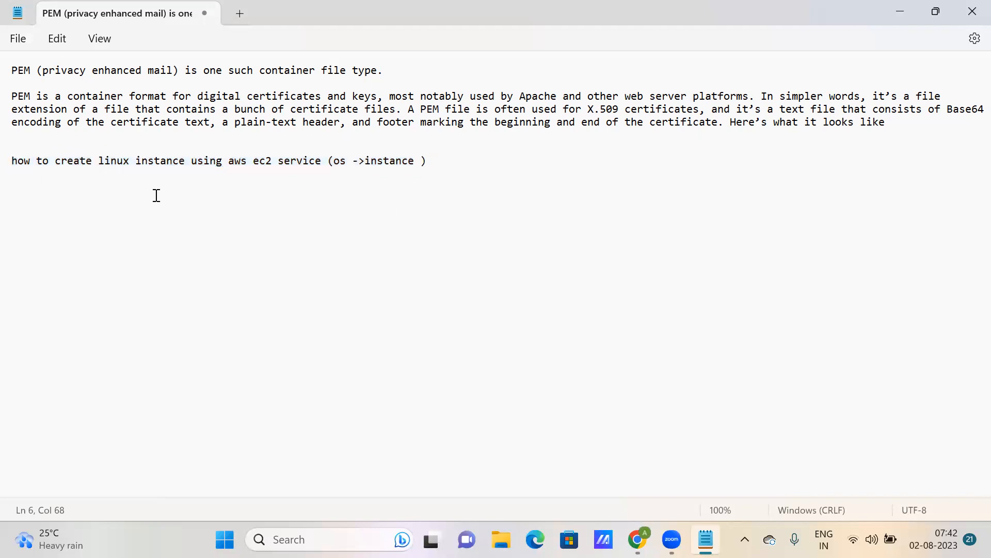
left_click_drag(12, 162, 431, 162)
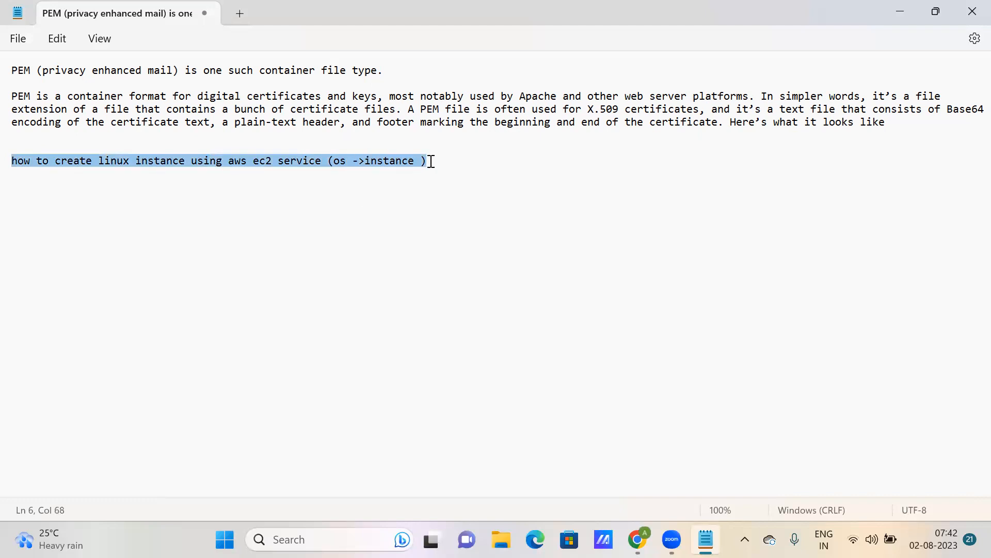
left_click(152, 213)
left_click_drag(14, 161, 429, 160)
left_click(408, 210)
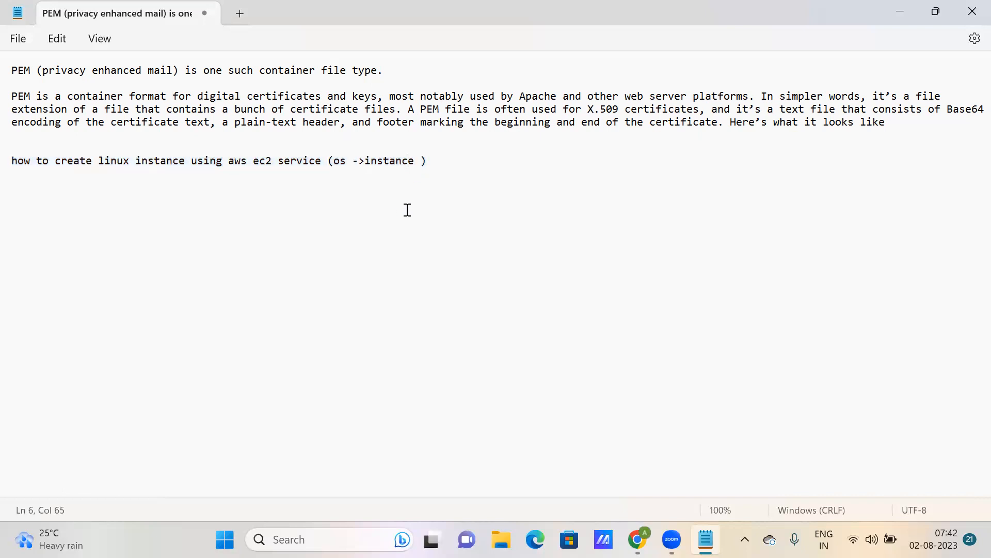
left_click_drag(432, 162, 18, 153)
left_click_drag(253, 161, 275, 166)
left_click(255, 205)
- Switch to the AWS Management Console in Chrome and search for "ec2" to open the EC2 service
left_click(904, 11)
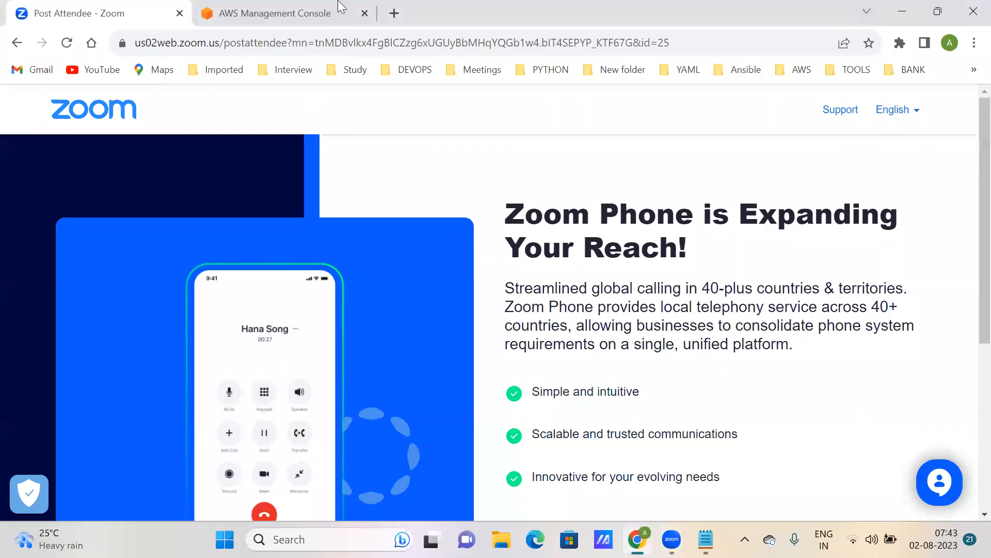
left_click(323, 9)
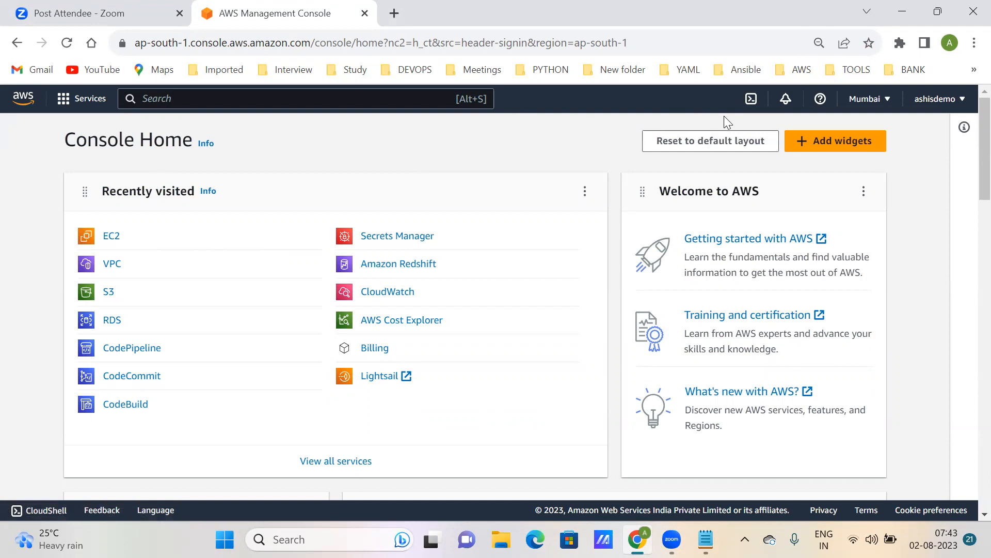
left_click(190, 105)
type("ec2")
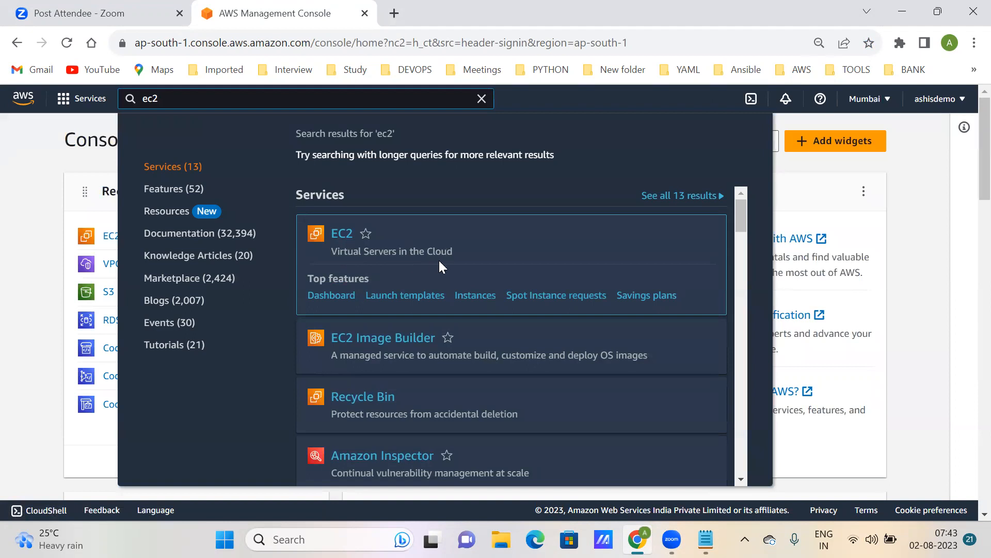
left_click(343, 236)
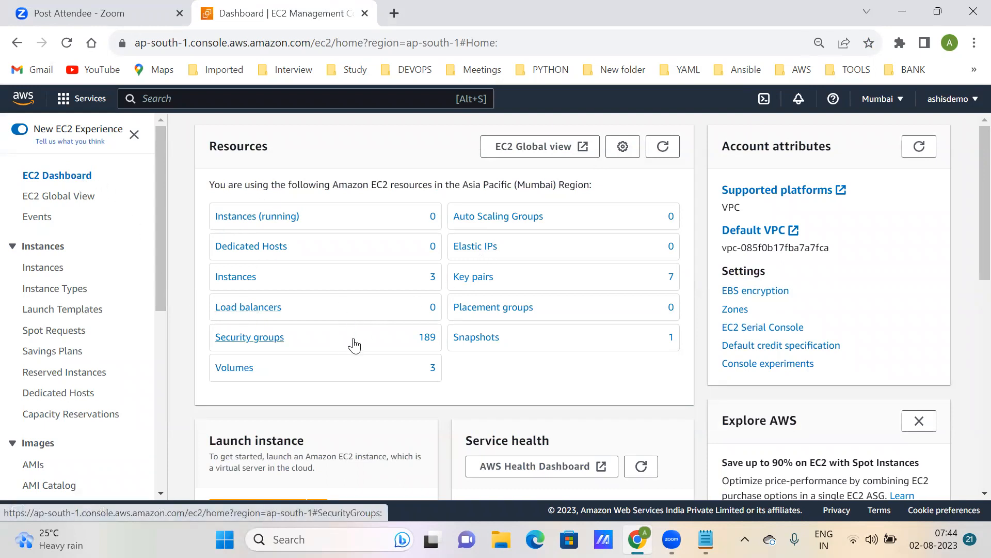
- Start launching a new instance from the EC2 dashboard
scroll(355, 343, "down", 1)
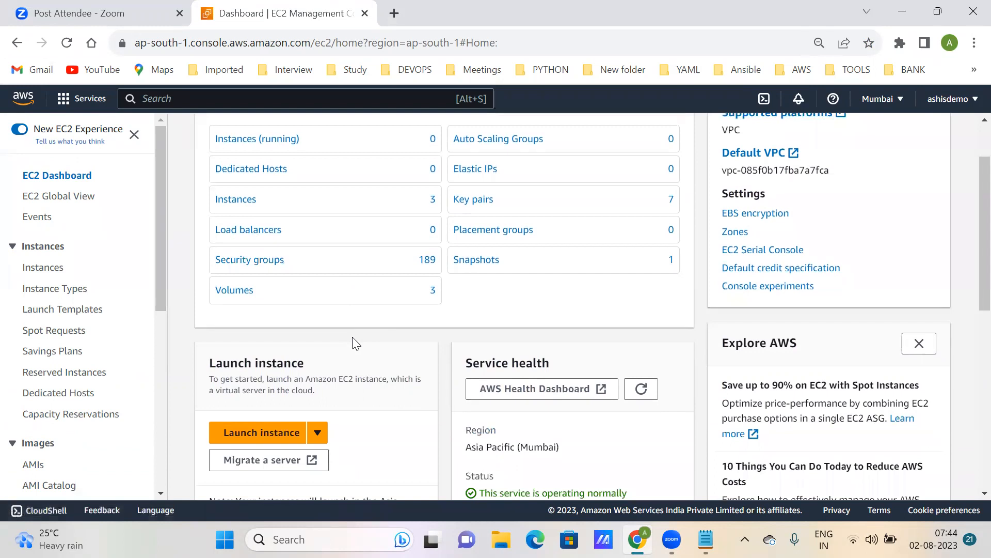
scroll(333, 377, "down", 1)
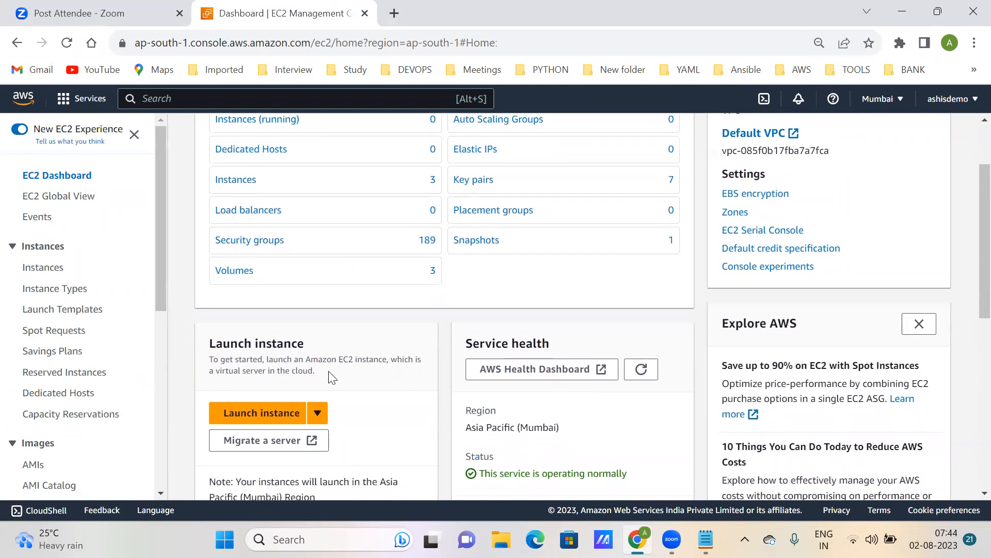
left_click(275, 355)
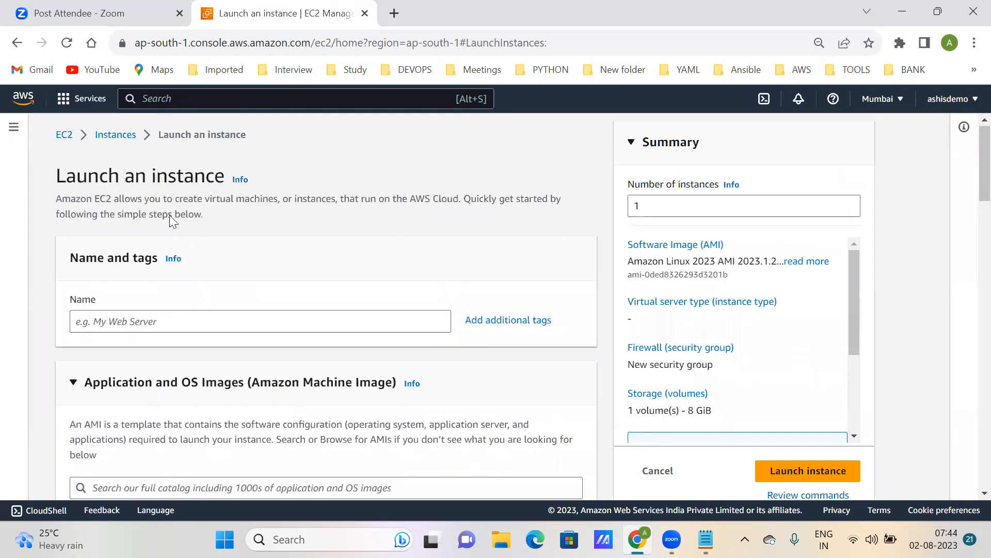
- Name the new instance "myos"
scroll(155, 199, "down", 1)
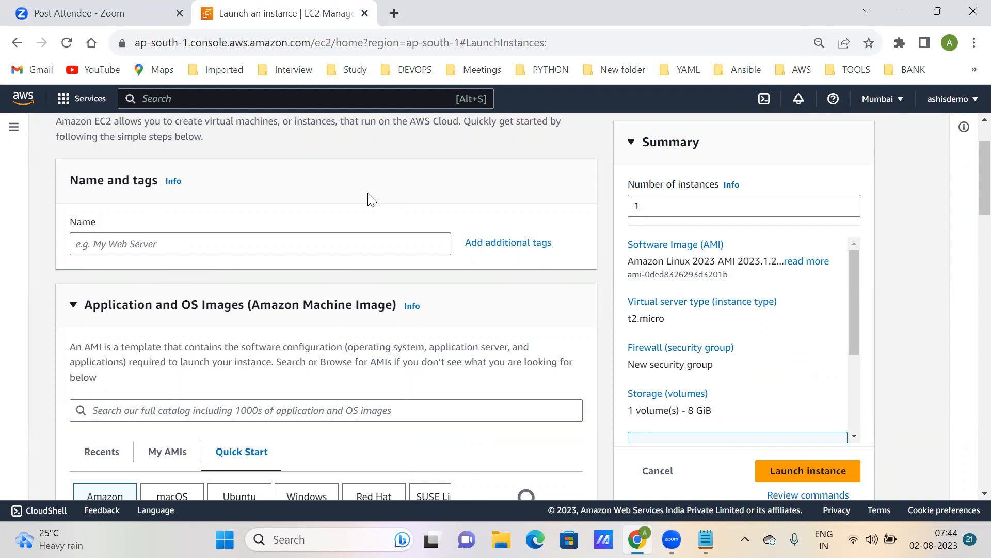
scroll(371, 202, "up", 1)
scroll(362, 247, "down", 1)
scroll(336, 200, "down", 1)
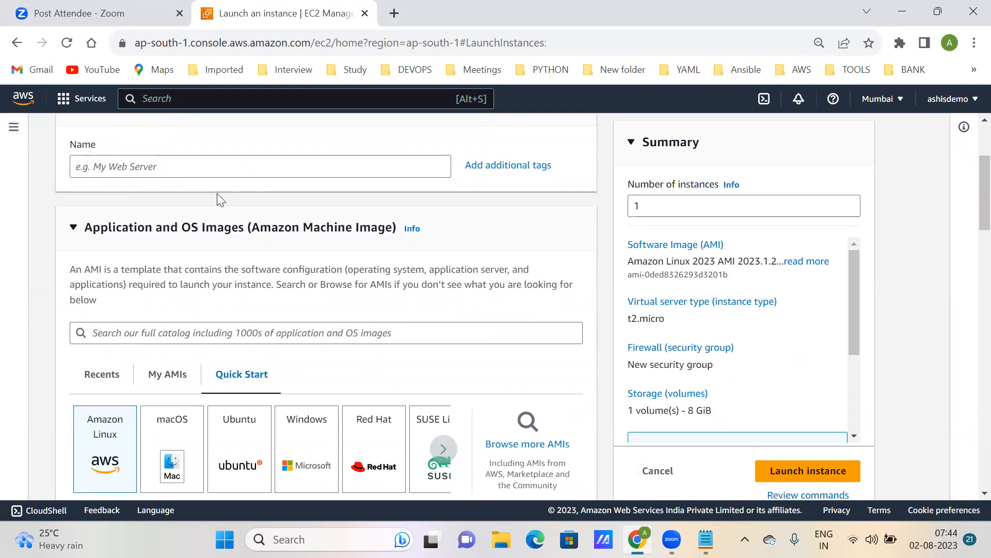
left_click(177, 167)
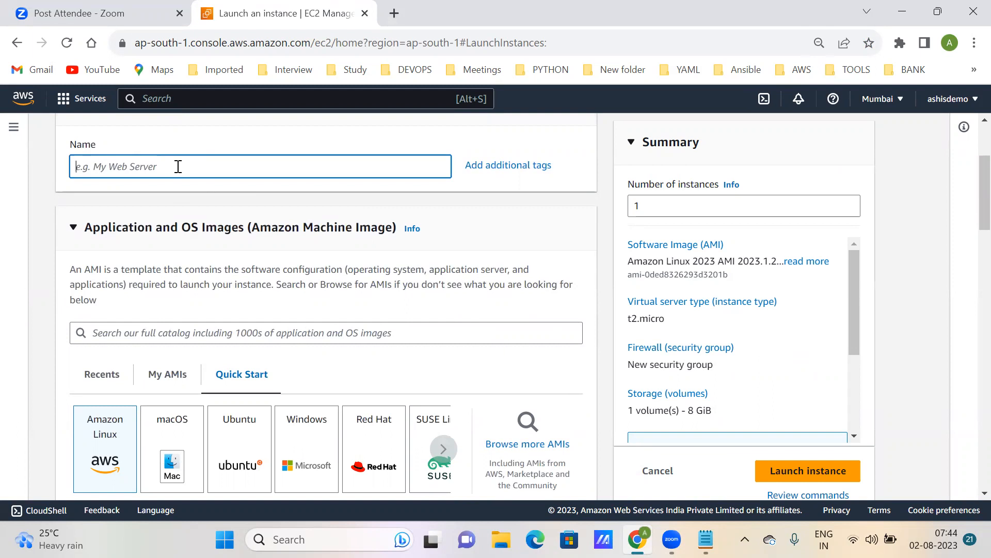
type("m")
- Browse more Amazon Machine Images for the instance than the quick-start choices offer
scroll(177, 166, "down", 3)
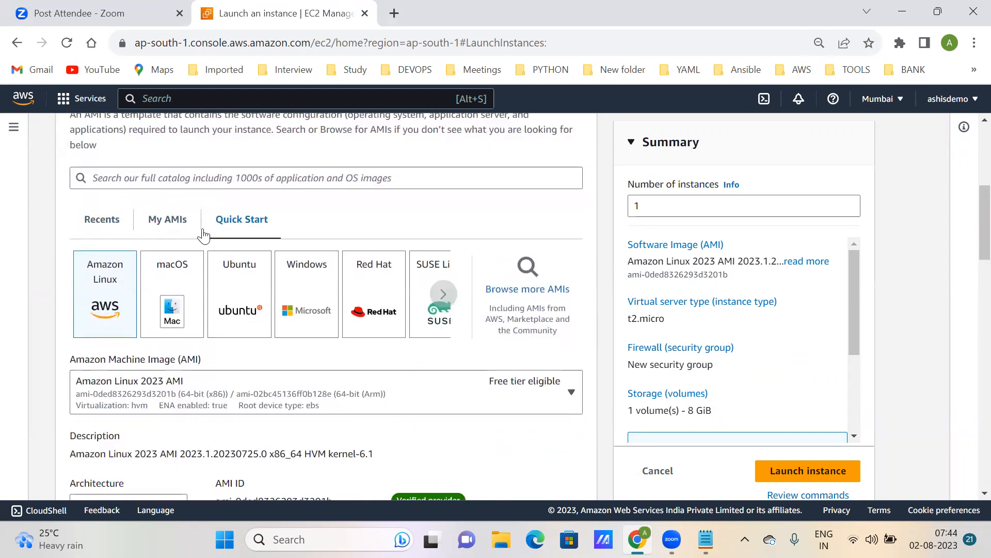
scroll(203, 235, "up", 2)
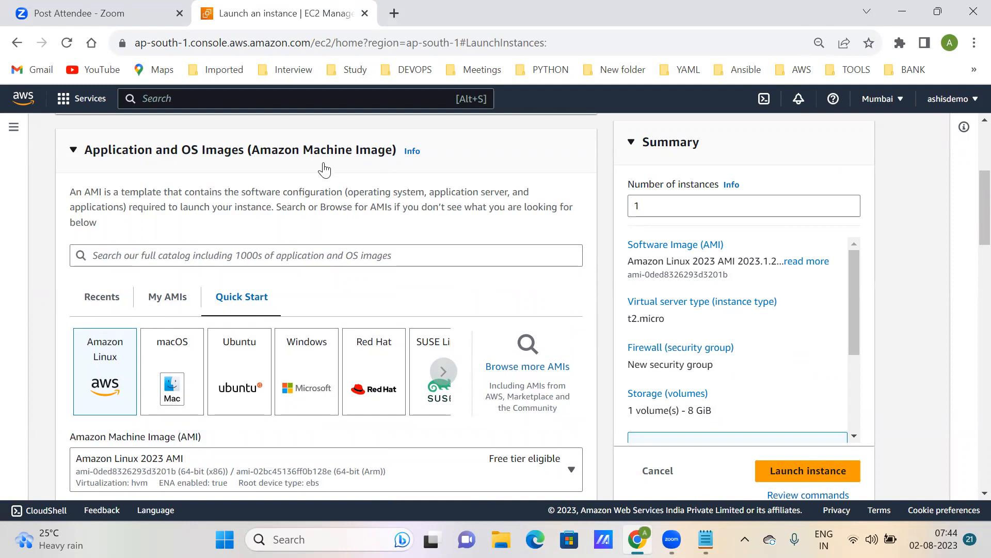
left_click(518, 376)
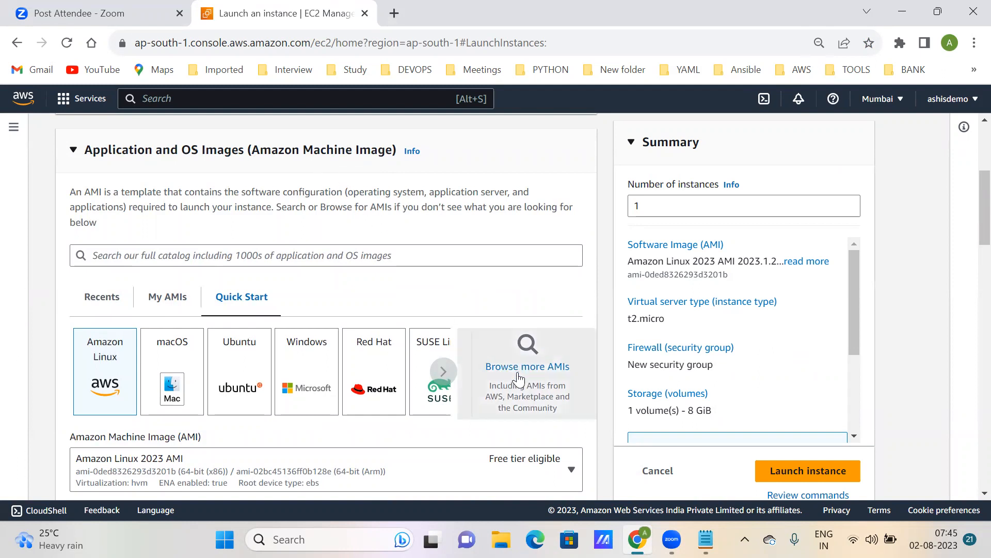
- Select the 64-bit (x86) Amazon Linux 2 AMI (HVM) - Kernel 5.10, SSD Volume Type from the quickstart AMIs
scroll(333, 277, "down", 2)
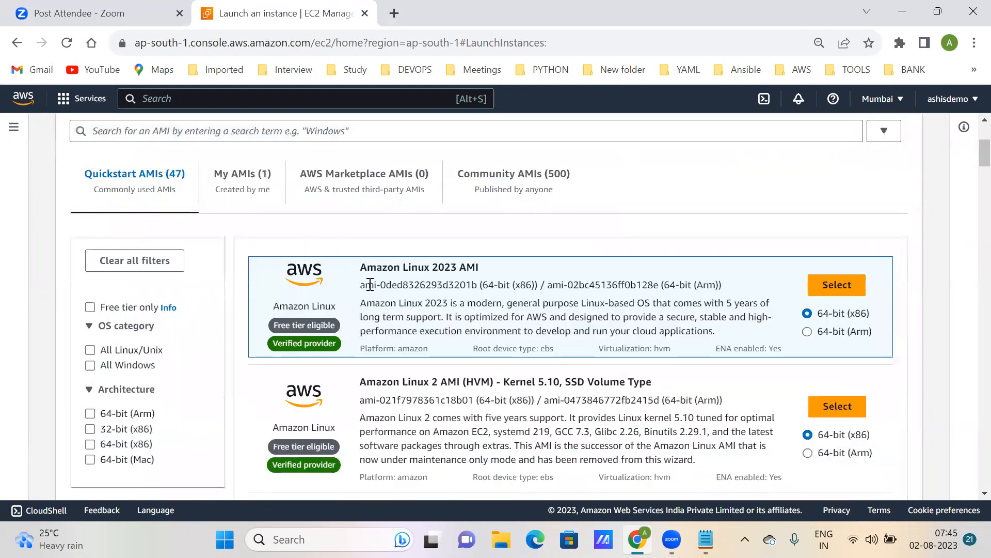
scroll(367, 310, "down", 3)
scroll(115, 207, "up", 5)
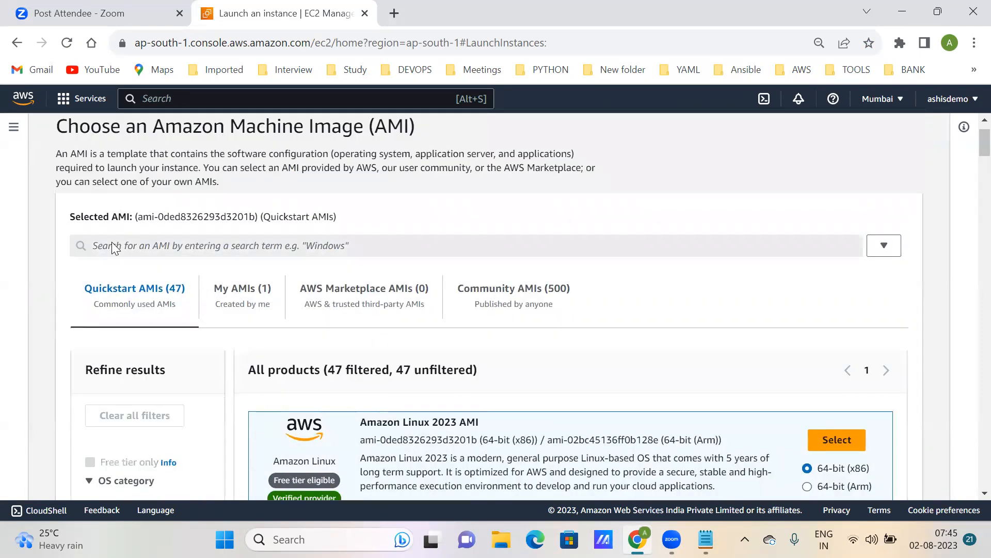
scroll(331, 366, "down", 1)
scroll(327, 367, "down", 1)
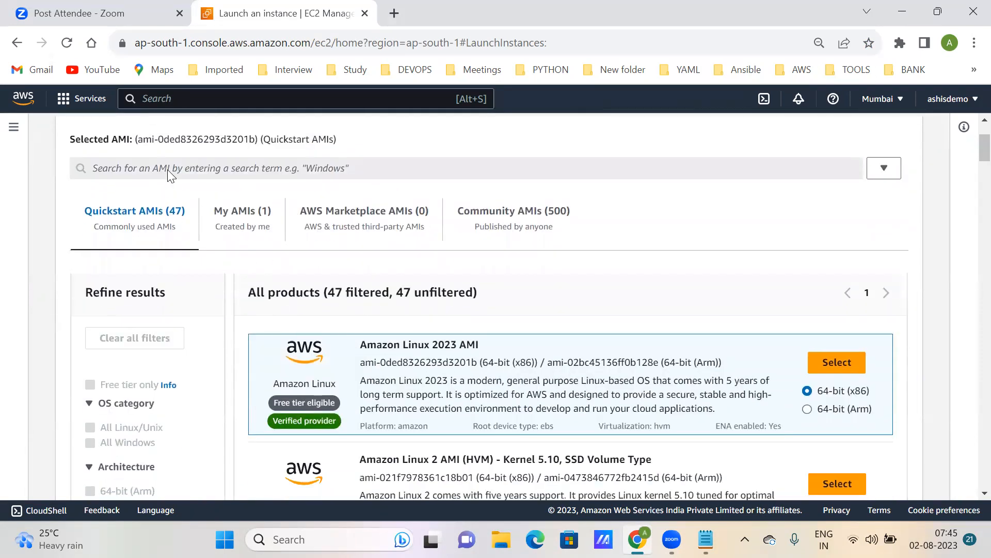
scroll(170, 175, "down", 1)
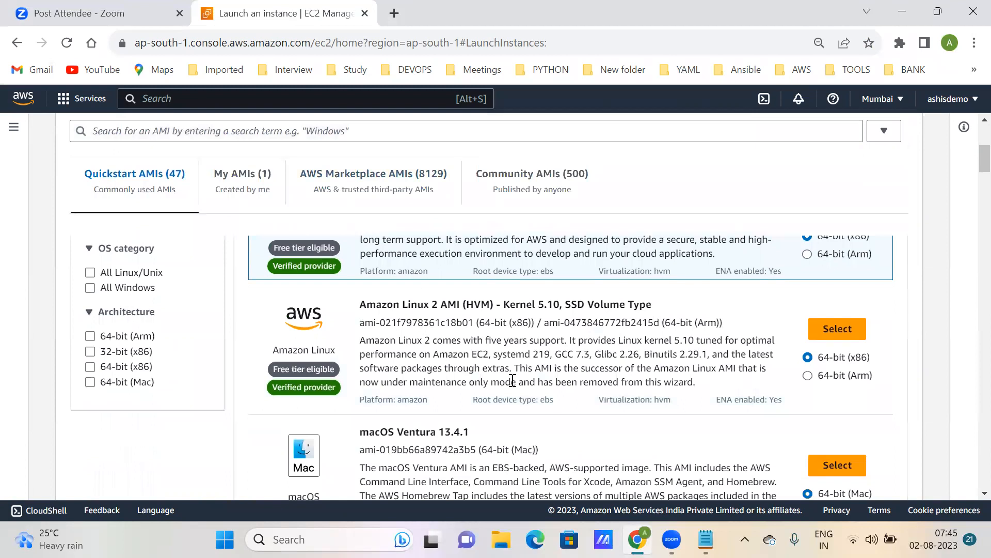
scroll(510, 388, "down", 1)
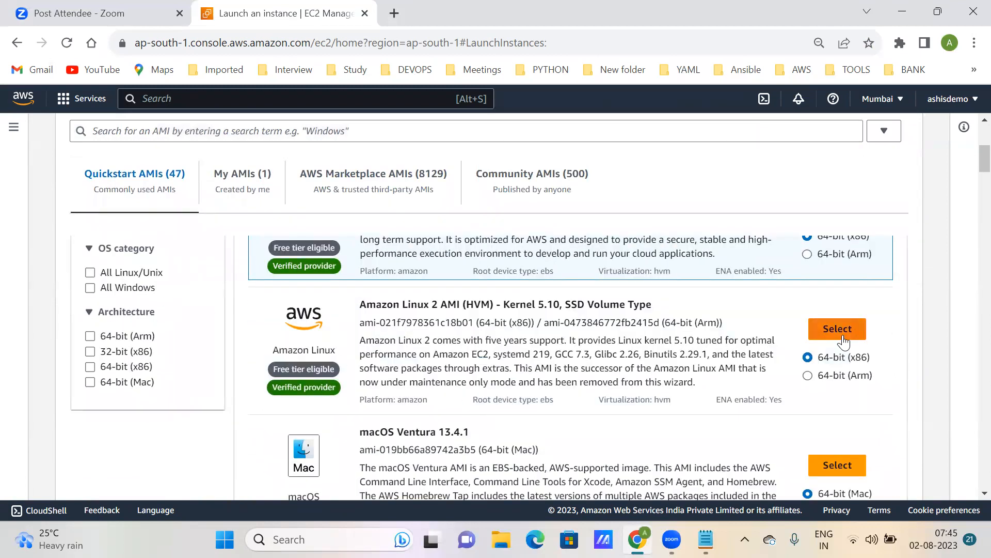
scroll(563, 336, "up", 1)
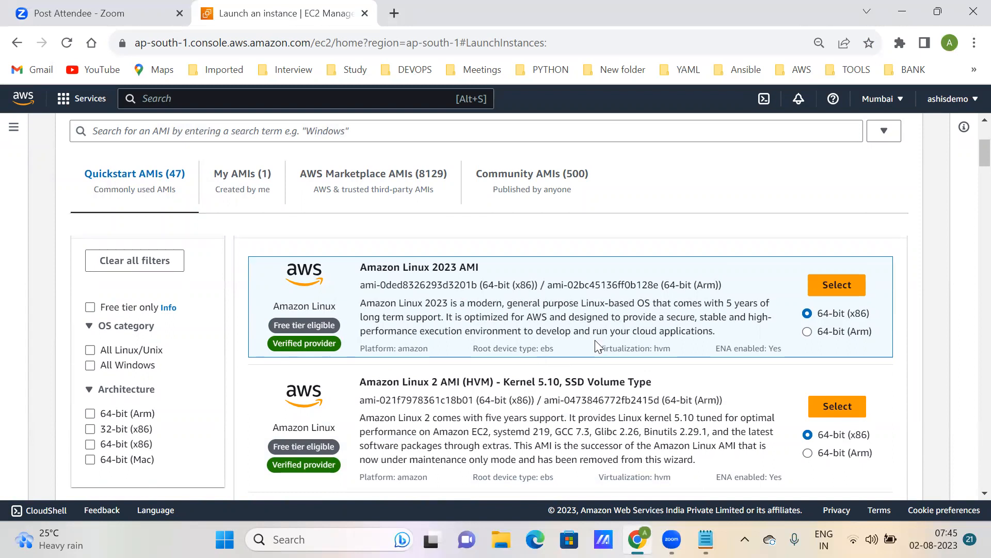
scroll(597, 346, "down", 1)
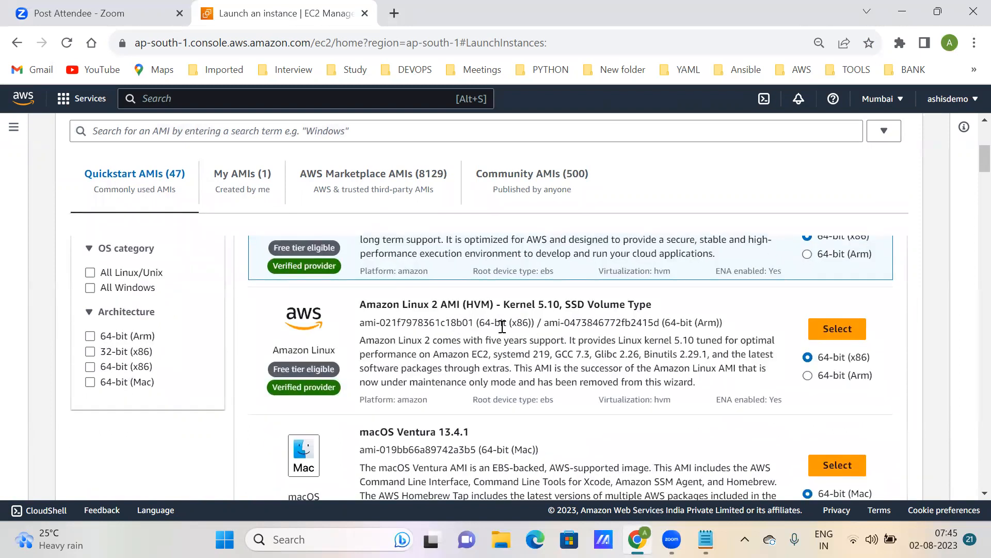
left_click(824, 338)
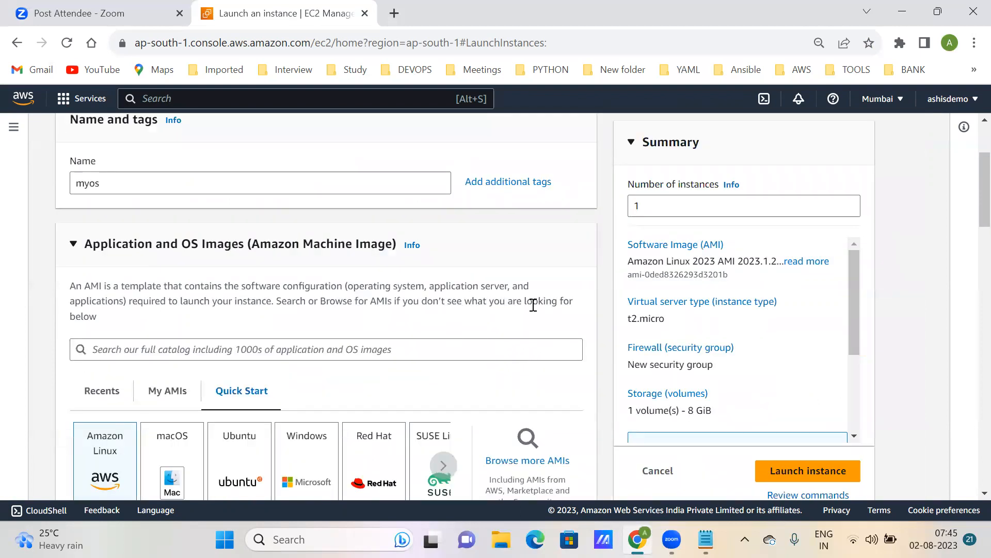
- Compare the available instance types and choose t2.micro for the instance
scroll(606, 264, "down", 10)
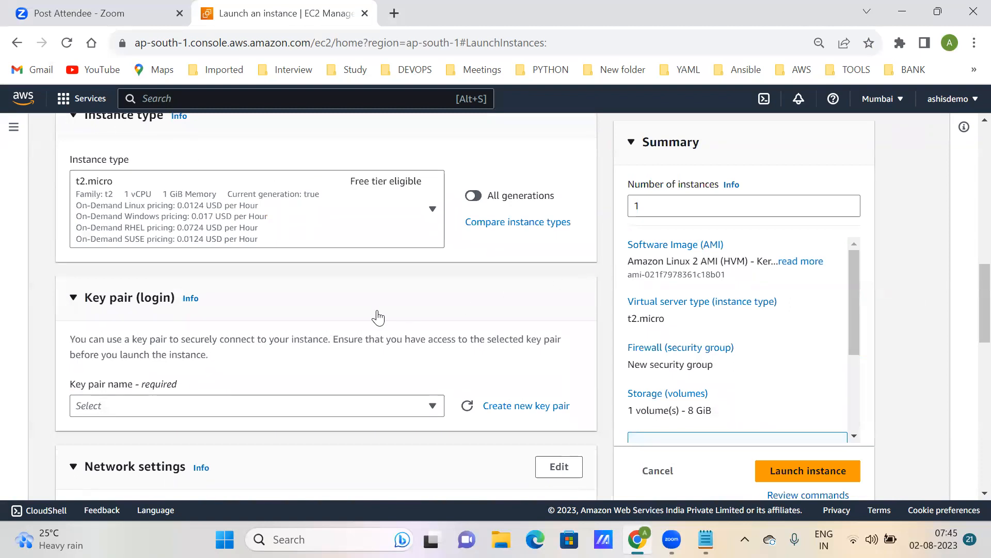
scroll(186, 212, "up", 3)
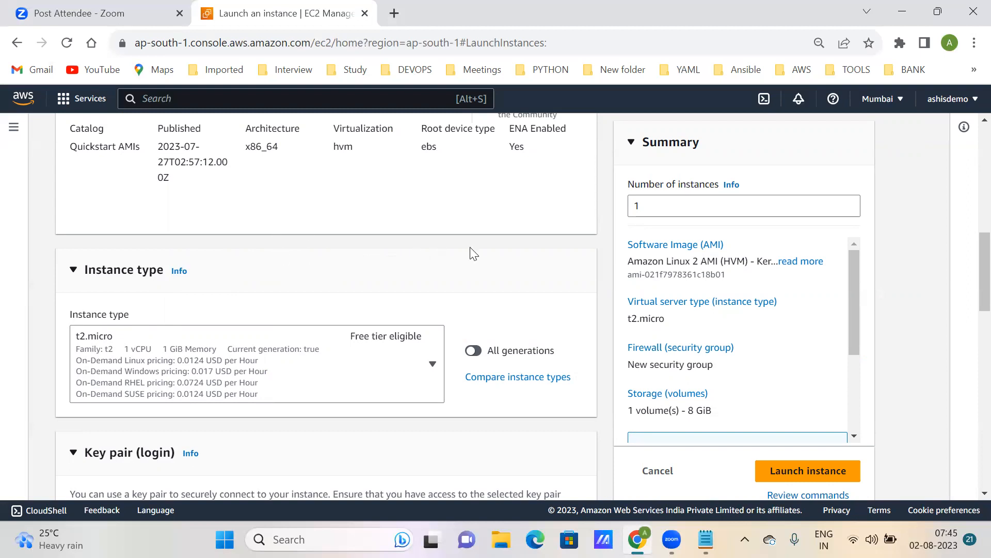
left_click(524, 382)
scroll(401, 284, "down", 3)
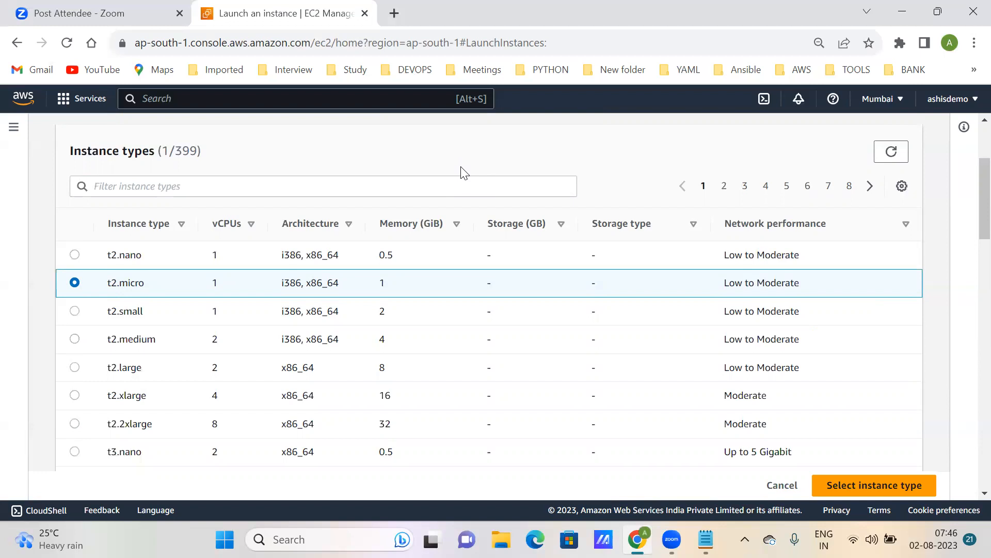
left_click(863, 485)
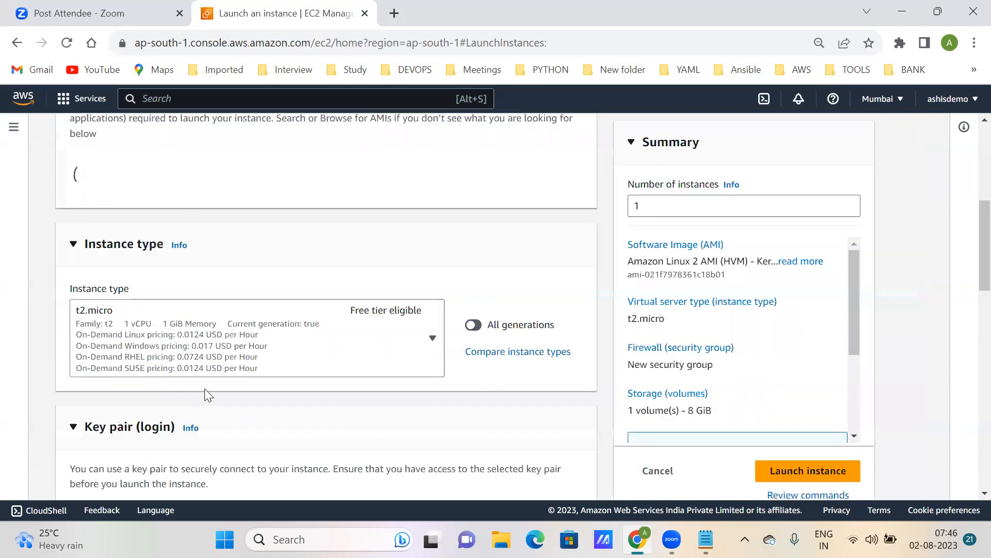
- Start creating a new key pair for logging in to the instance
scroll(210, 362, "down", 5)
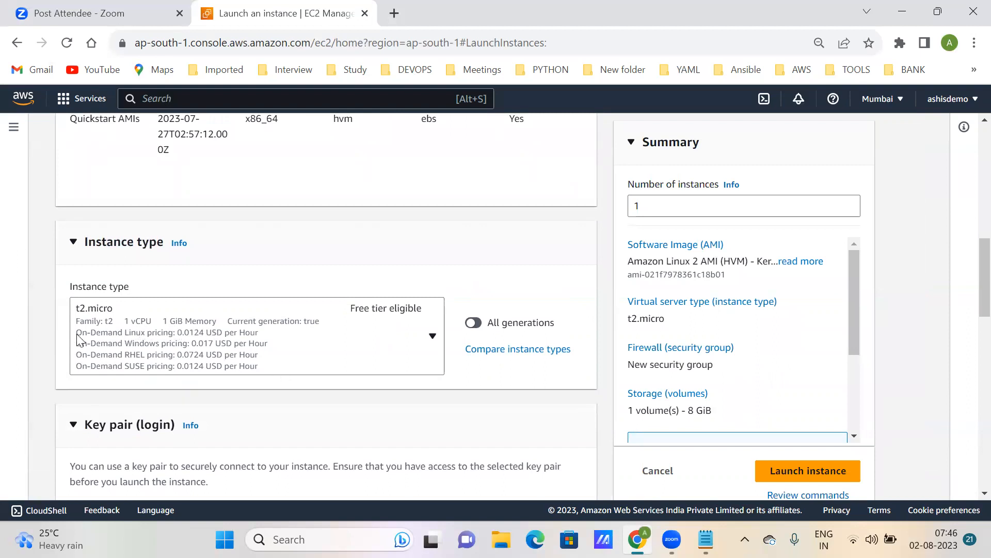
scroll(383, 412, "down", 3)
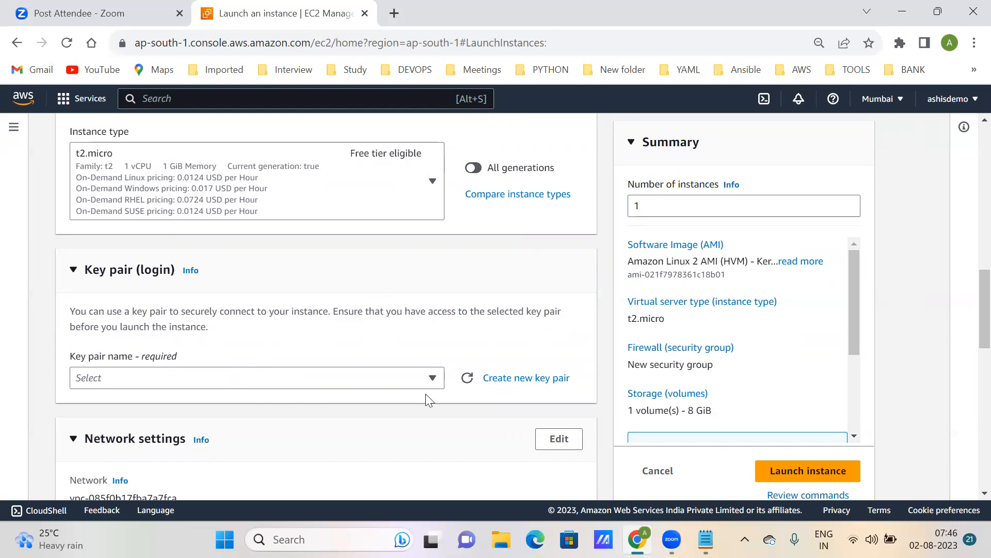
left_click(520, 381)
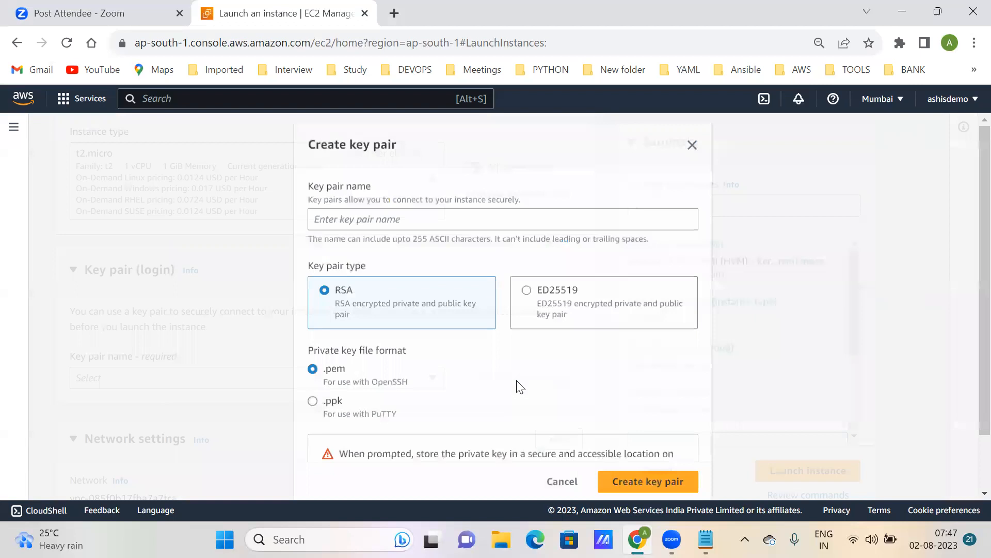
- Enter mydemoyoutube as the name of the new key pair
left_click(345, 221)
type("mydemo")
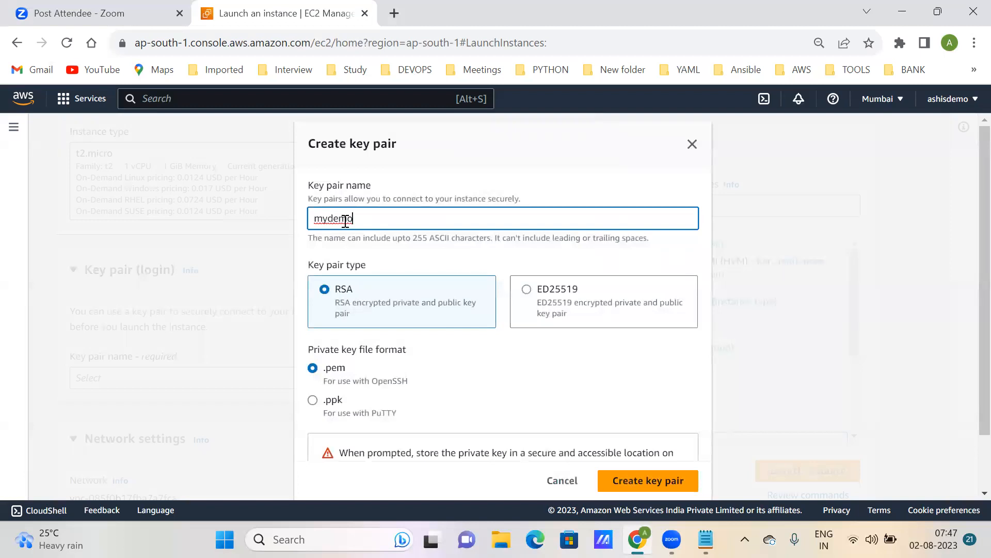
type("youtube")
left_click(508, 373)
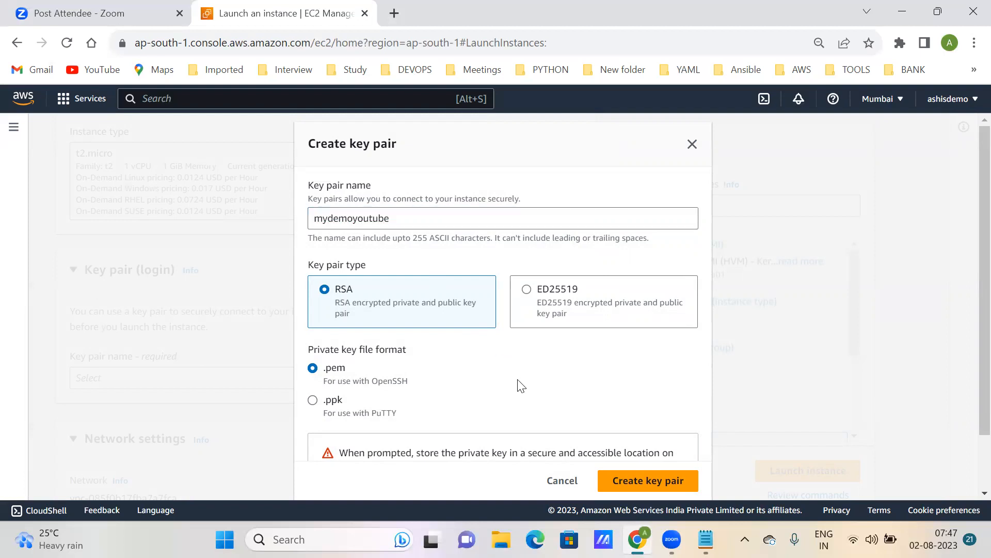
- Change the key pair name to myonlinekey
left_click(391, 219)
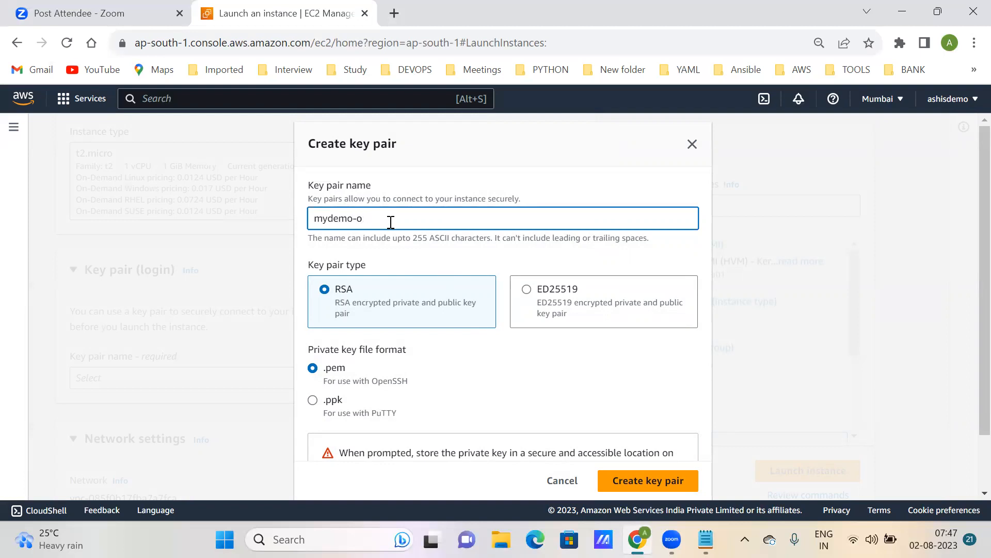
type("online")
left_click(353, 220)
key("BackSpace")
key("BackSpace")
key("BackSpace")
key("BackSpace")
type("k")
left_click(540, 382)
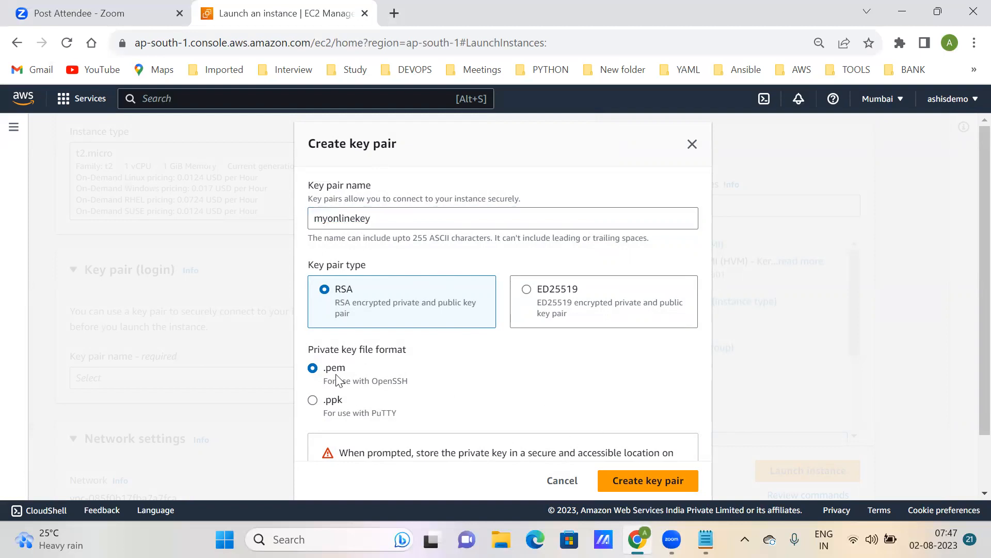
- Switch to Notepad and highlight the words "privacy enhanced mail" and the abbreviation "PEM" in the first line of the note
left_click(706, 539)
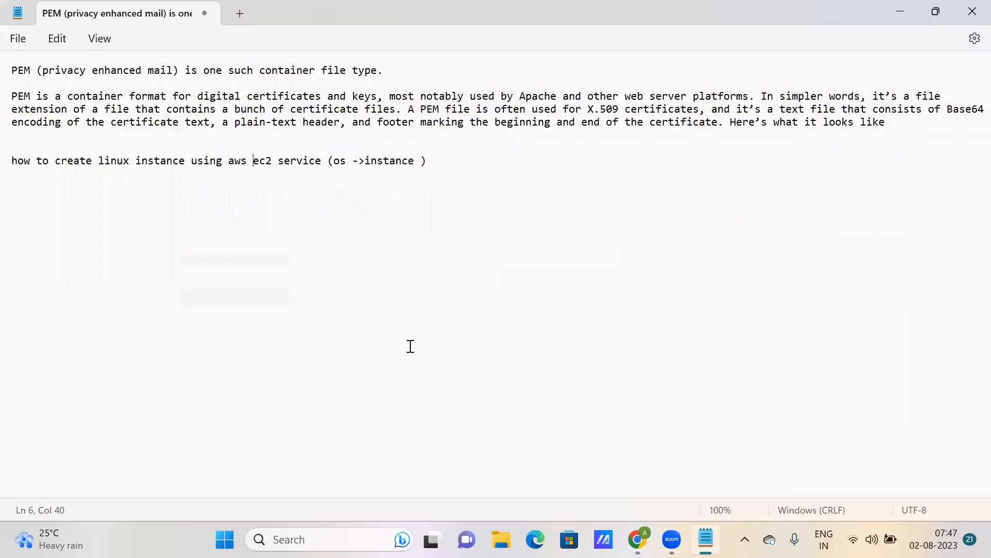
left_click(43, 69)
key("shift+Right")
key("shift+Right")
key("shift+Right")
key("shift+Right")
key("shift+Right")
key("shift+Right")
key("shift+Right")
key("shift+Right")
key("shift+Right")
key("shift+Right")
key("shift+Right")
key("shift+Right")
key("shift+Right")
key("shift+Right")
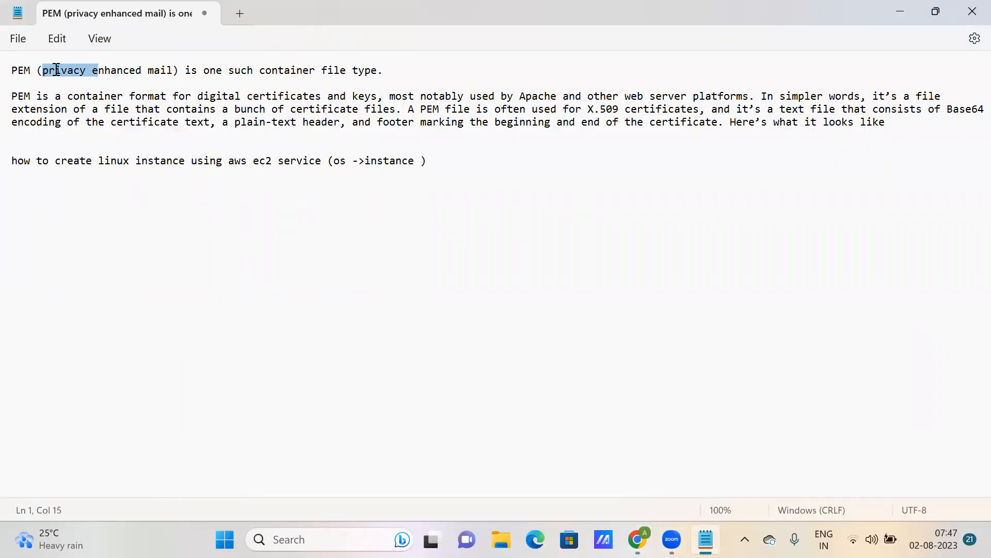
key("shift+Right")
key("shift+Right")
key("shift+Right")
key("shift+Right")
key("shift+Right")
key("shift+Right")
key("shift+Right")
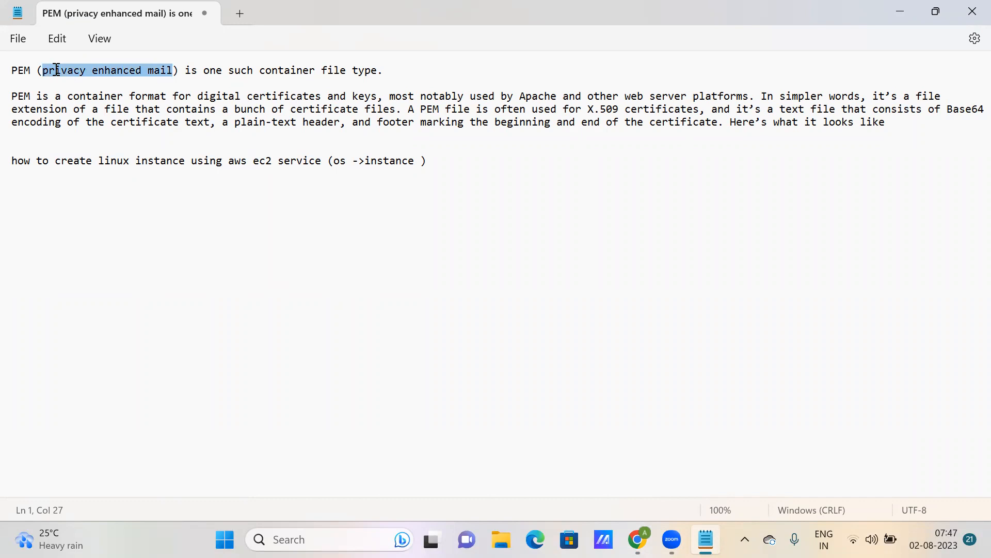
left_click(81, 84)
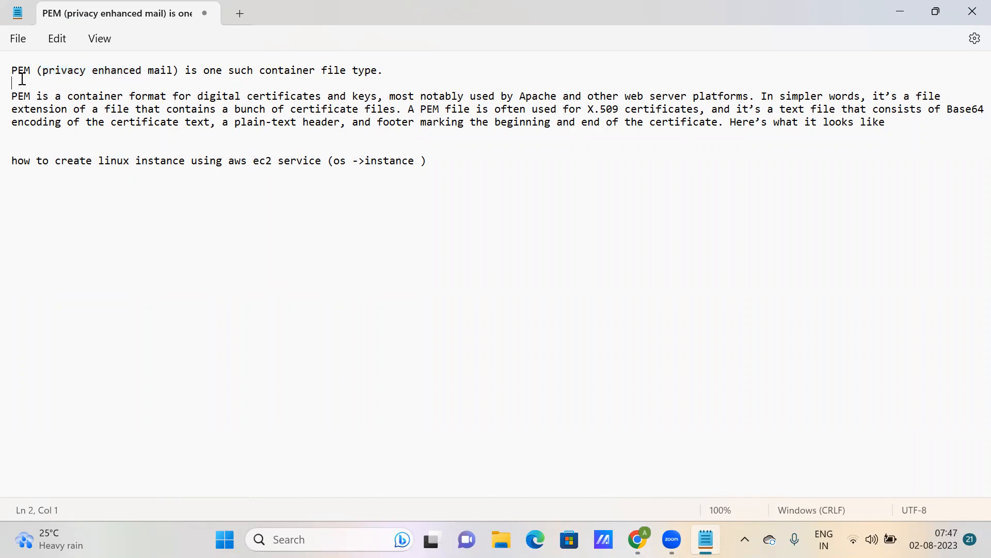
left_click_drag(13, 73, 31, 71)
- Return to the browser and create the key pair as RSA with a .pem private key file
left_click(907, 22)
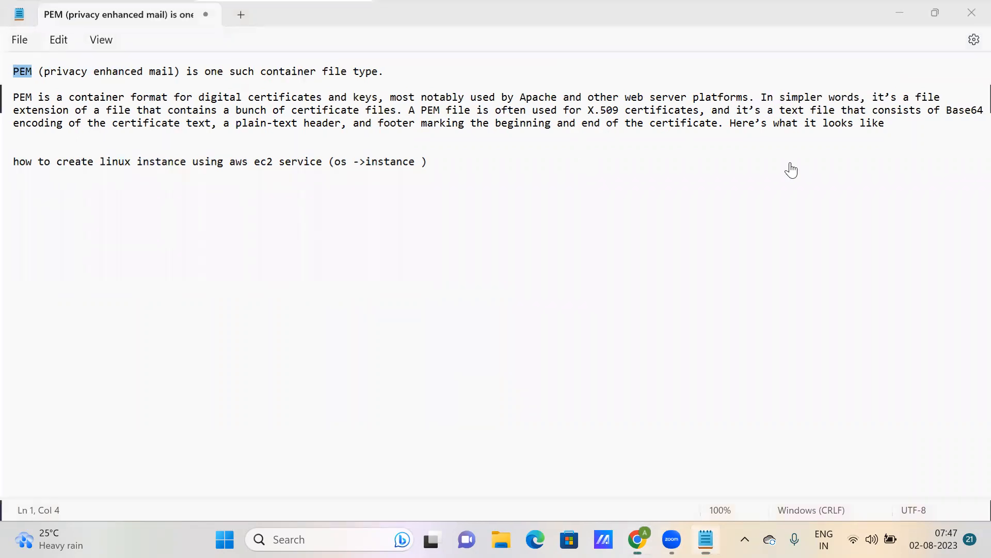
left_click(641, 482)
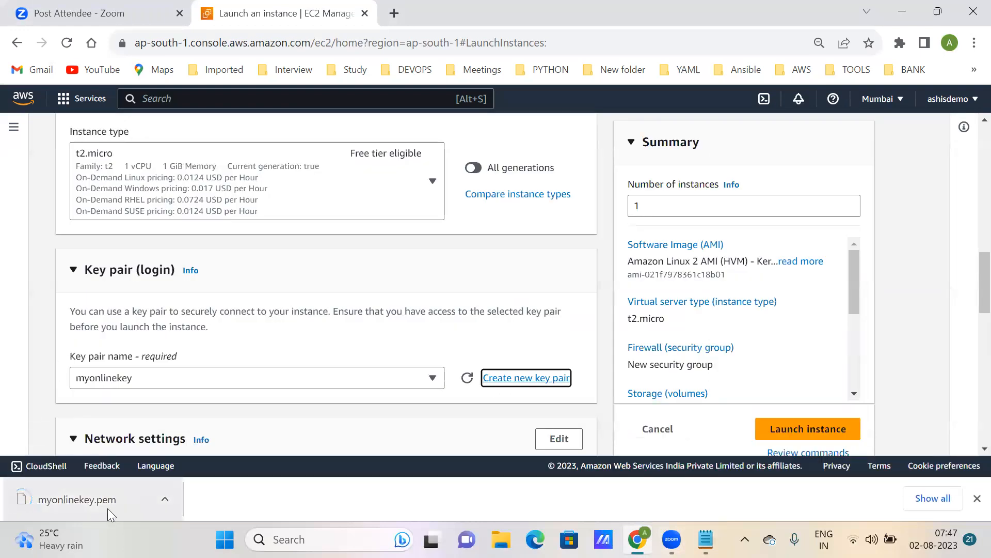
- Review the instance's network settings, including subnet, public IP assignment, security group rules and allowed traffic, as well as the storage configuration
scroll(325, 350, "down", 3)
scroll(264, 328, "down", 3)
scroll(222, 308, "up", 2)
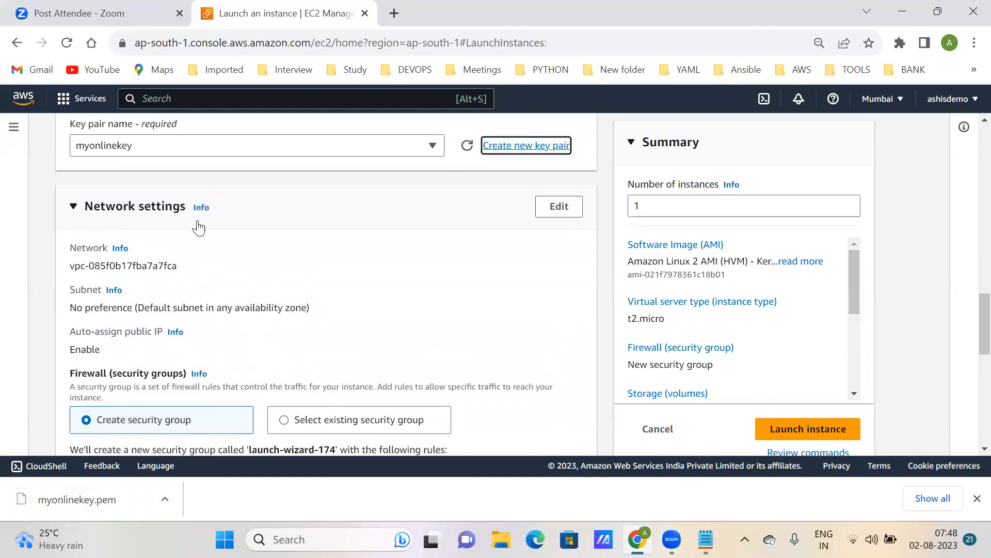
scroll(315, 282, "down", 1)
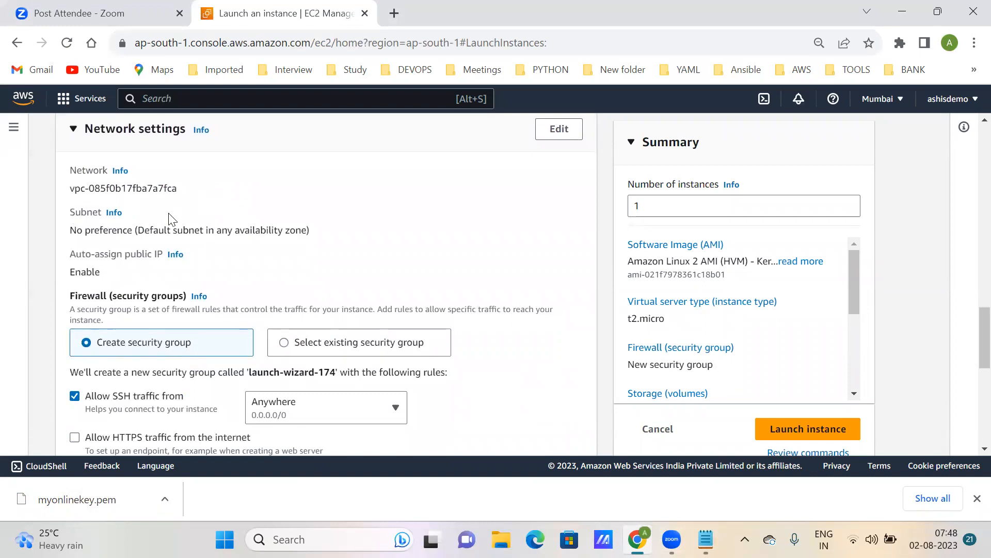
scroll(159, 248, "down", 1)
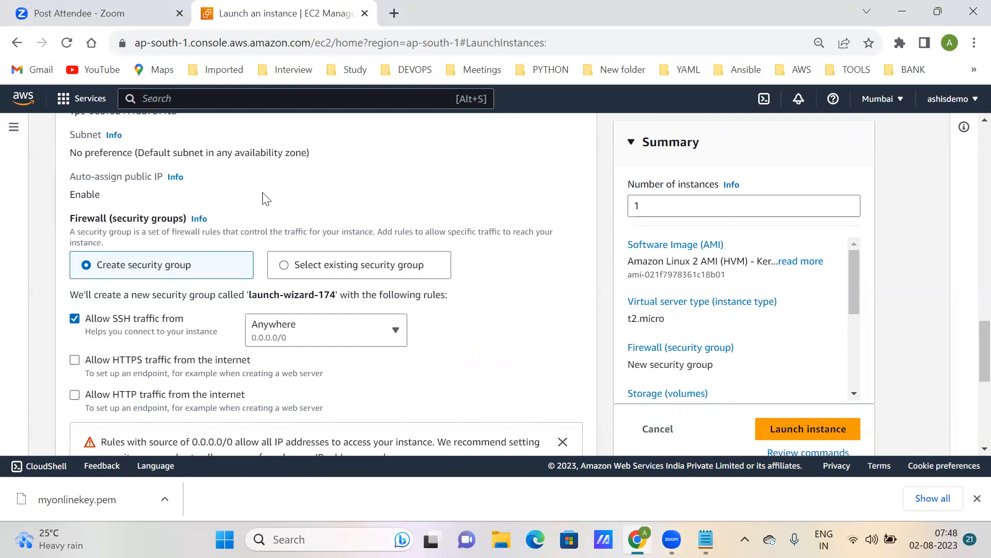
scroll(304, 260, "down", 1)
scroll(305, 261, "up", 3)
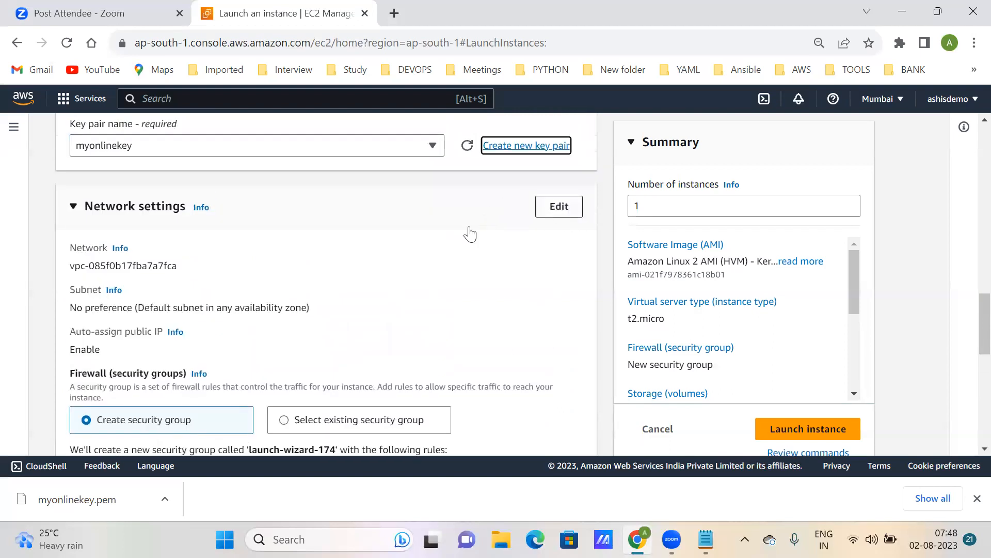
scroll(469, 230, "down", 4)
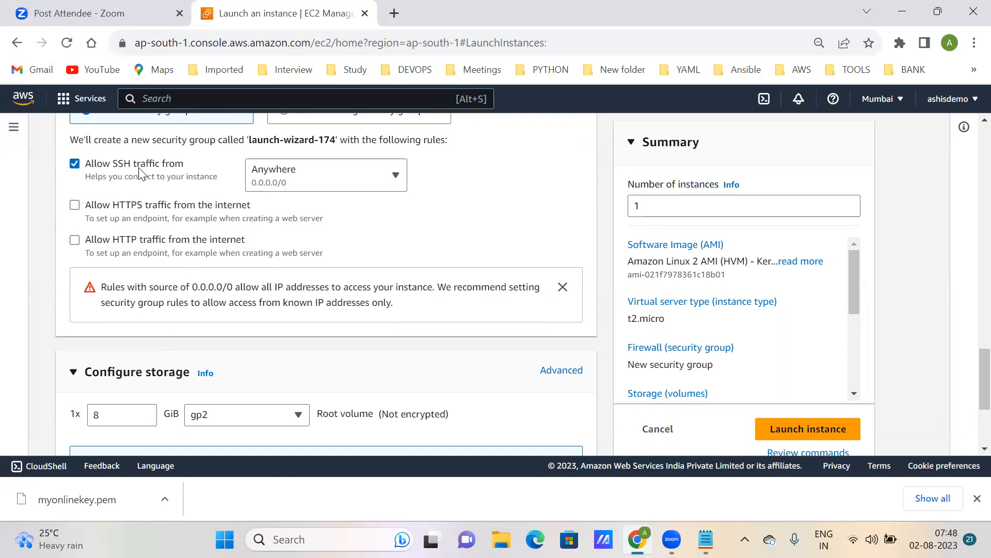
- Launch the configured instance and open the list of all instances
left_click(788, 431)
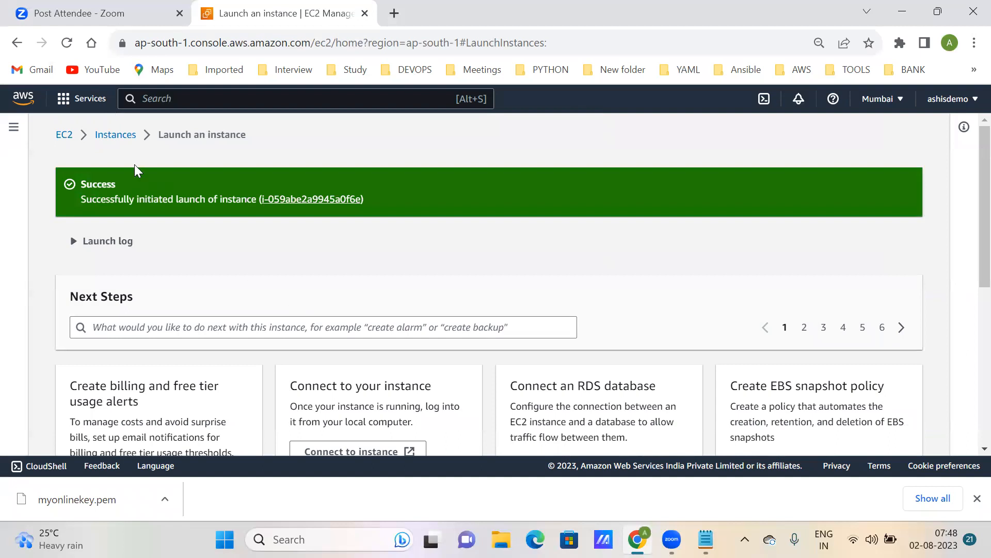
left_click(116, 136)
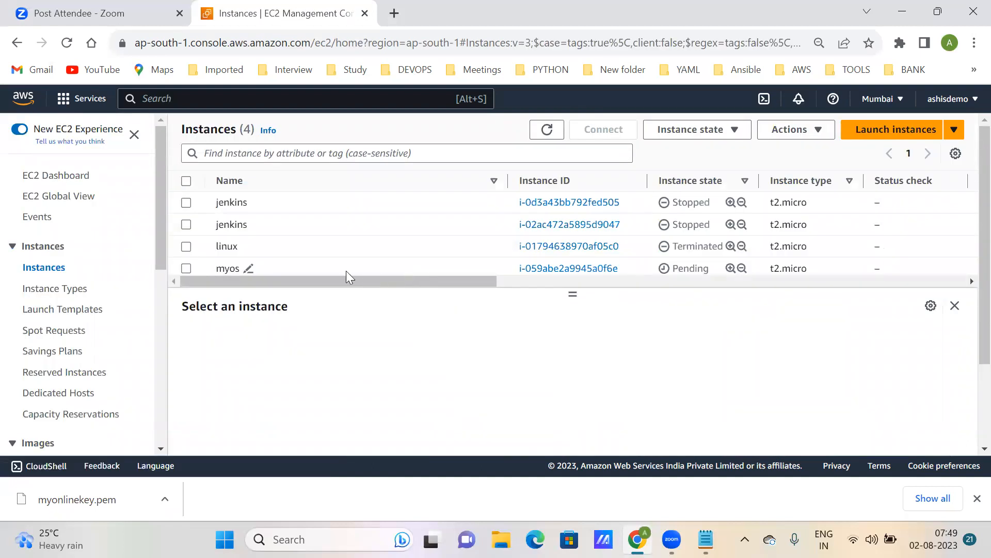
- Copy the public IPv4 address of the myos instance and paste it below the last line of the Notepad note
left_click(185, 269)
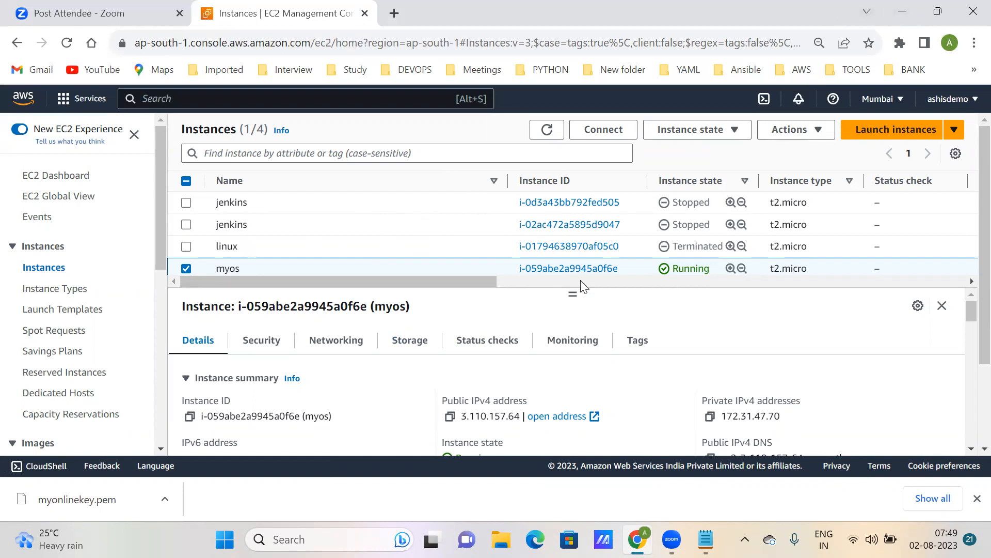
left_click(450, 416)
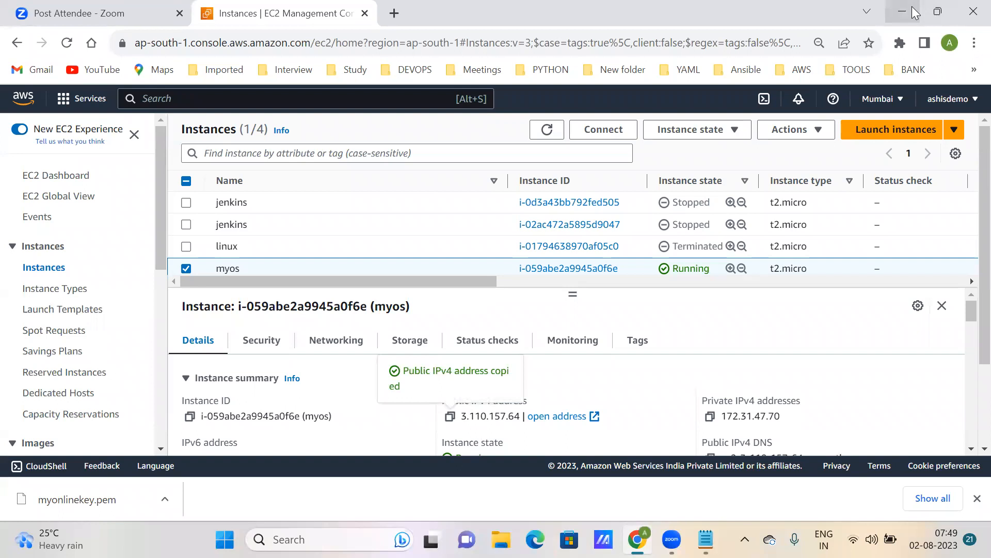
left_click(706, 539)
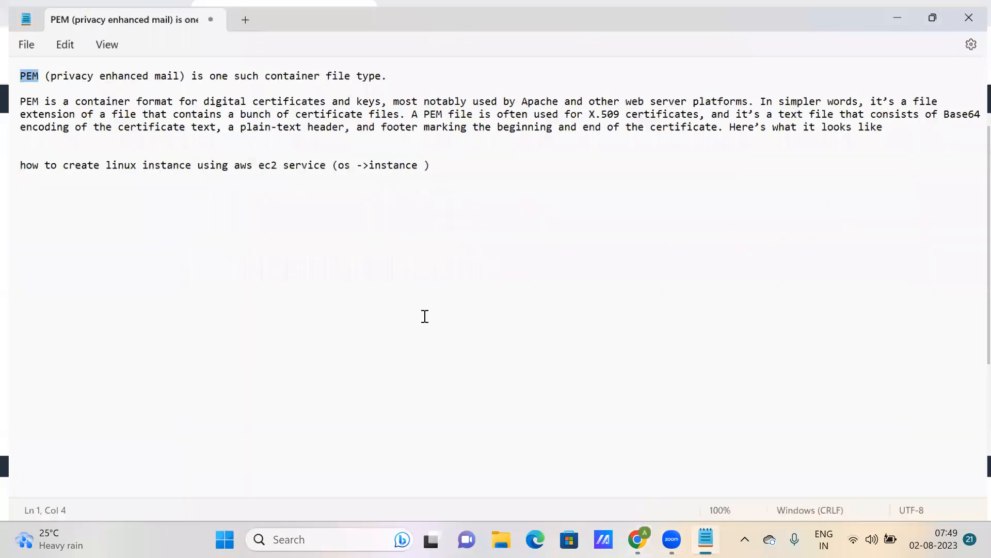
left_click(463, 169)
key("Return")
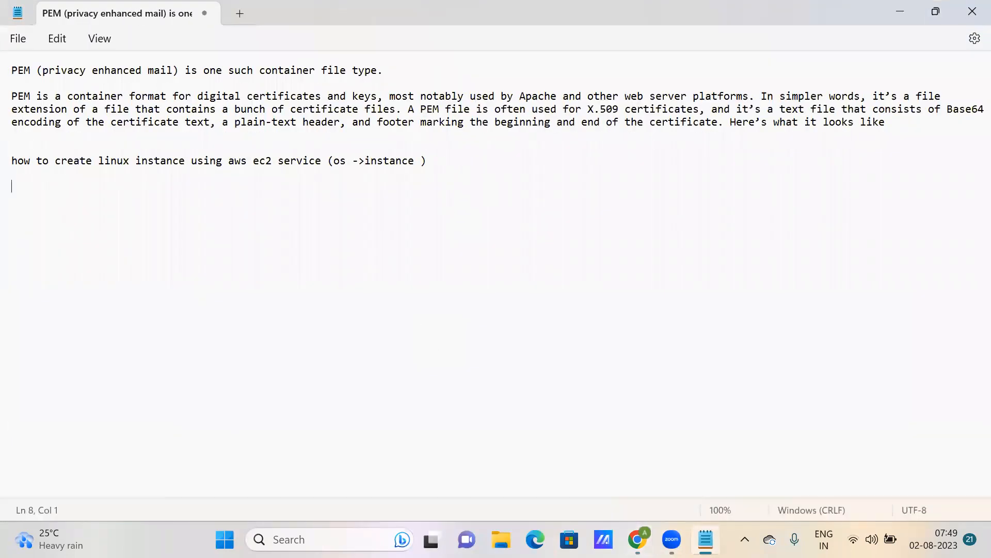
key("ctrl+v")
left_click(898, 11)
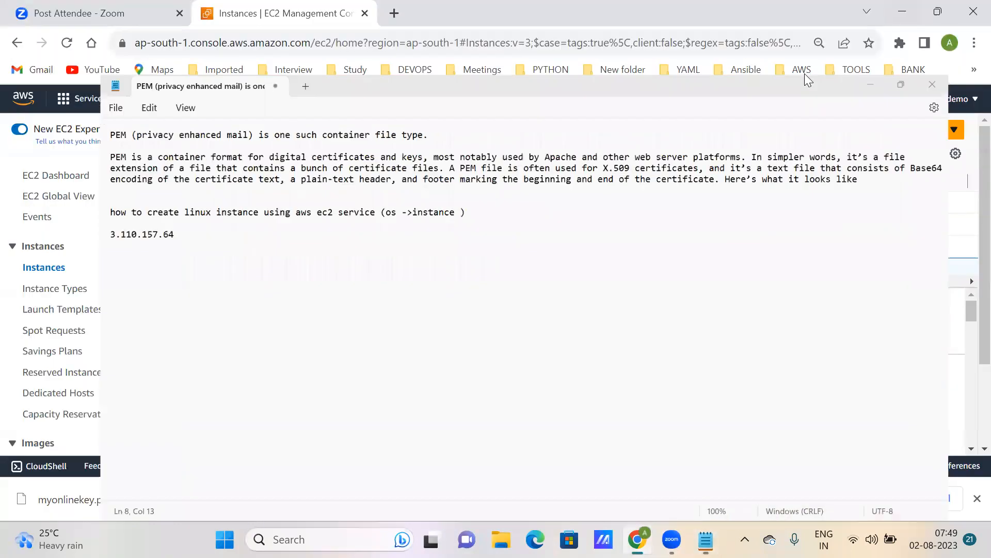
left_click(893, 11)
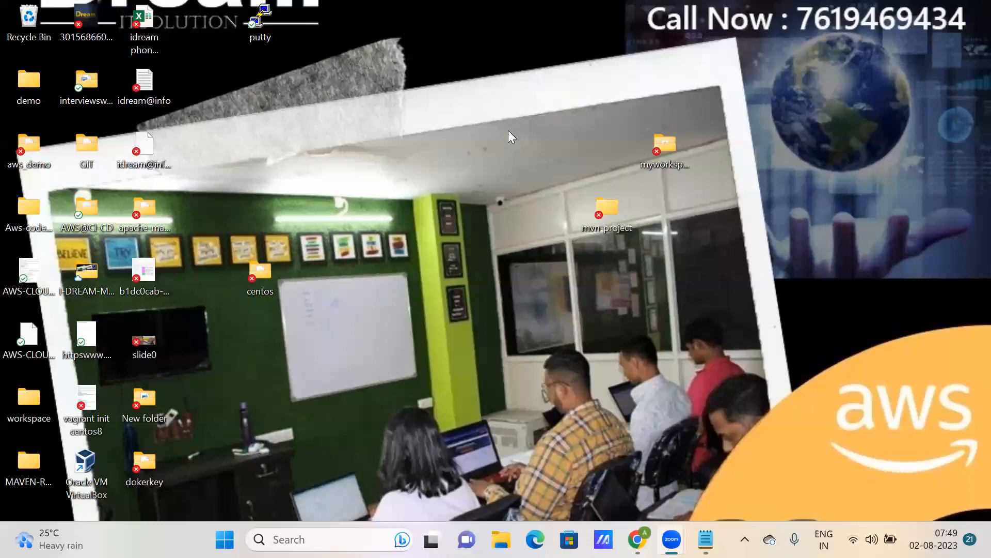
left_click(637, 539)
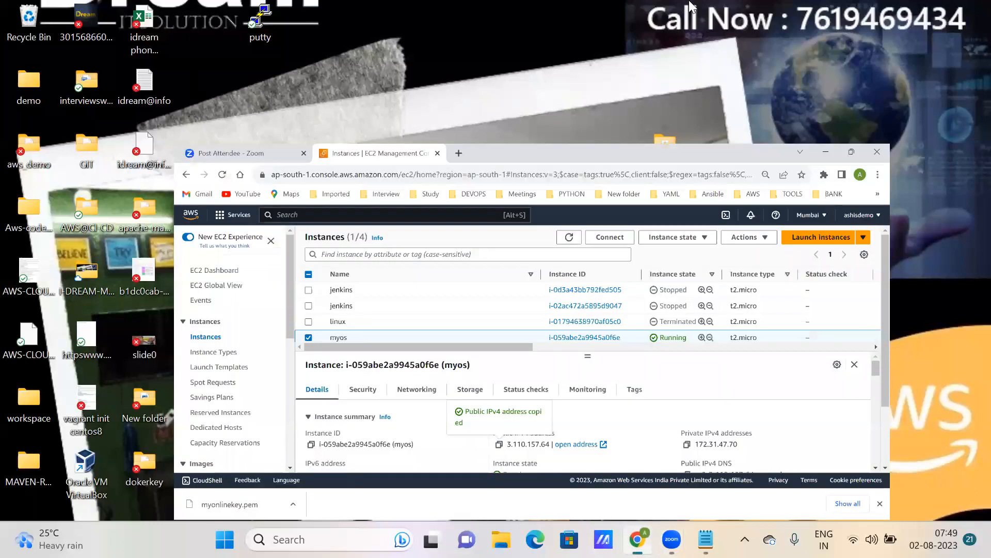
- Search the web for "git for windows download" in a new browser tab
left_click(408, 7)
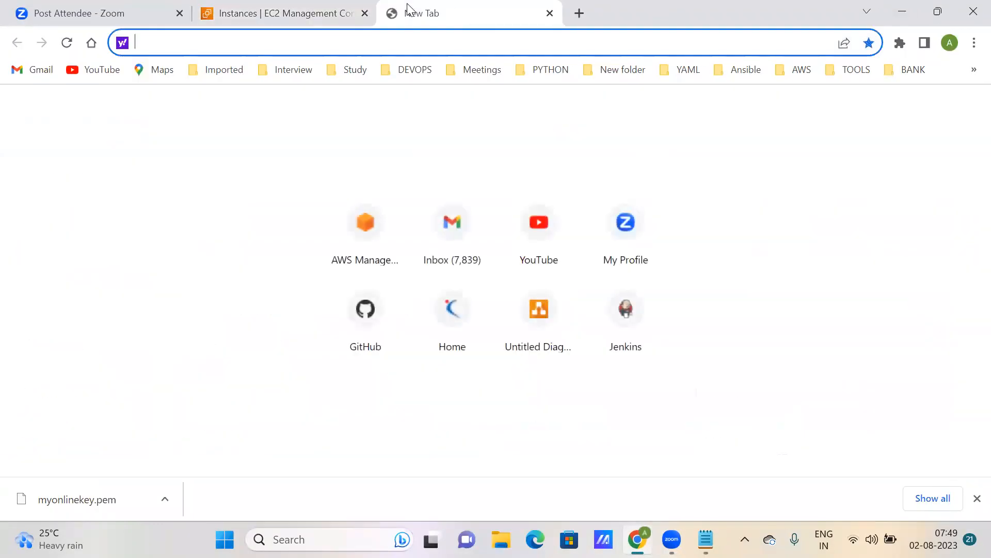
type("git")
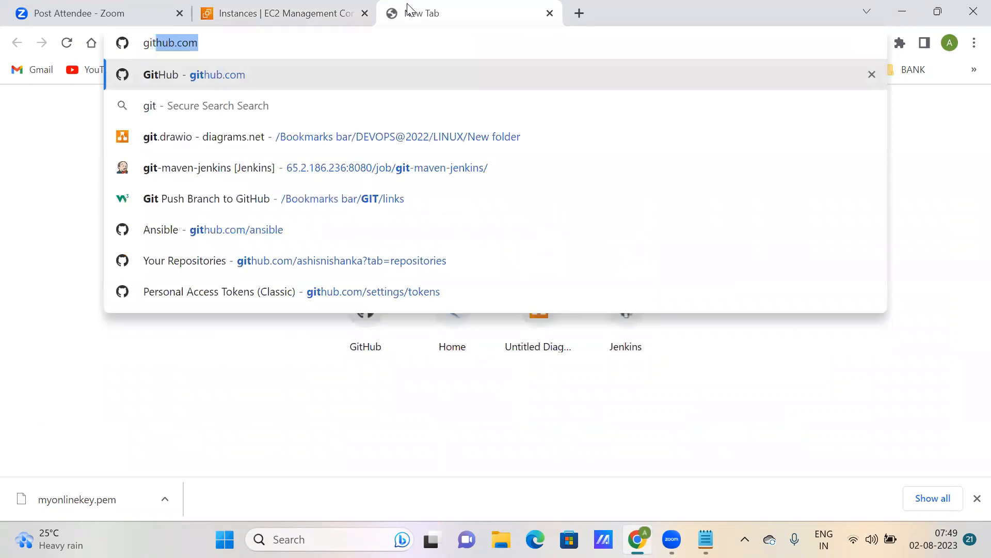
type(" for")
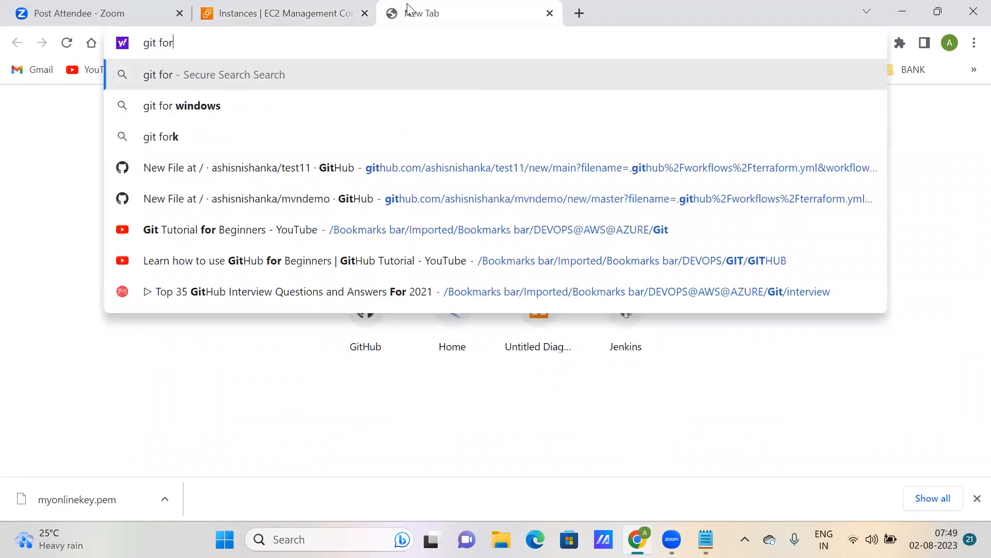
type("win")
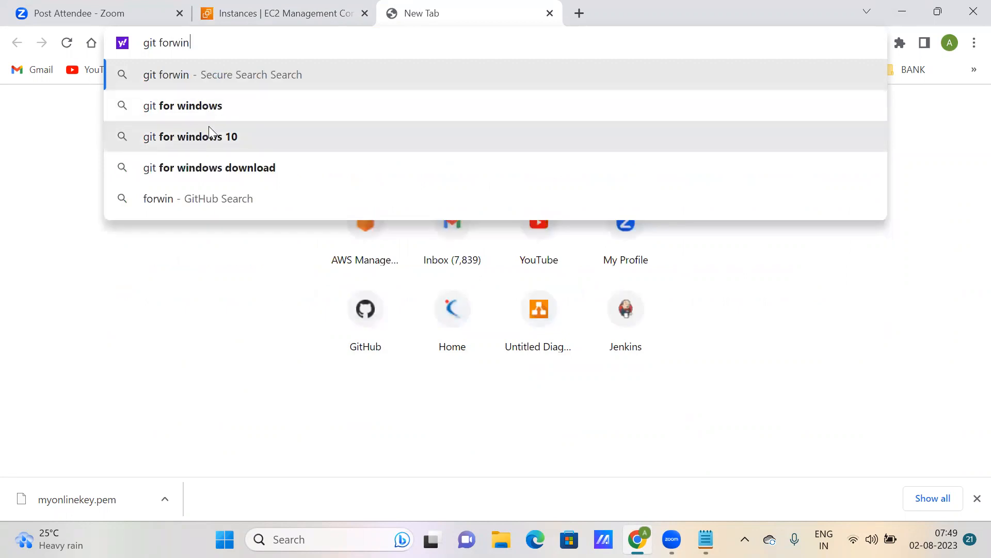
left_click(221, 169)
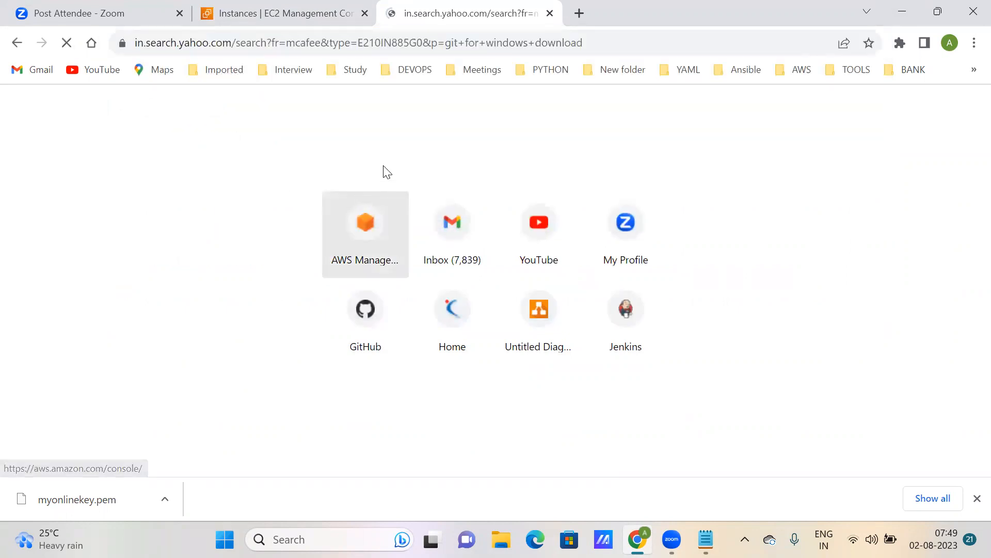
- Open the Git for Windows site (gitforwindows.org) from the search results and download the installer
scroll(207, 266, "down", 3)
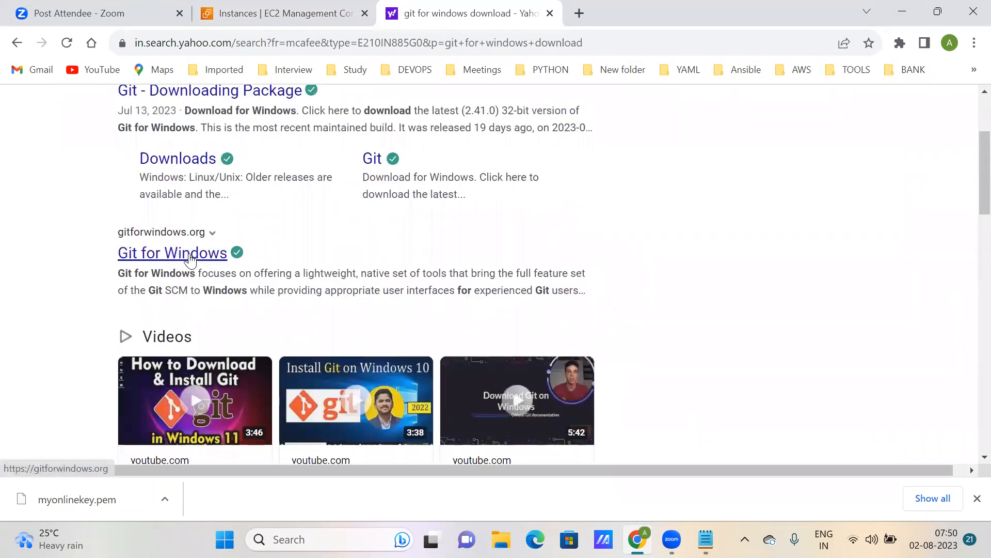
left_click(191, 257)
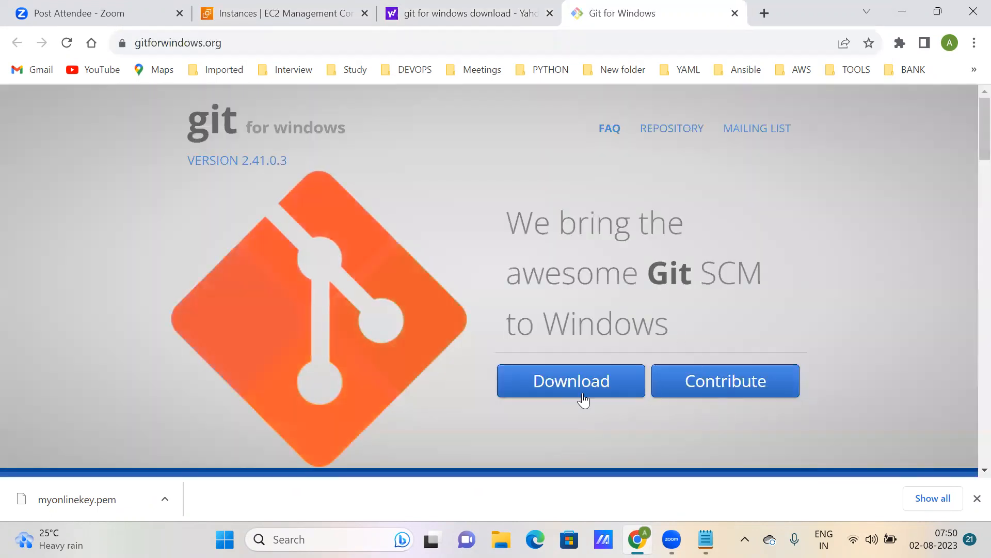
left_click(553, 391)
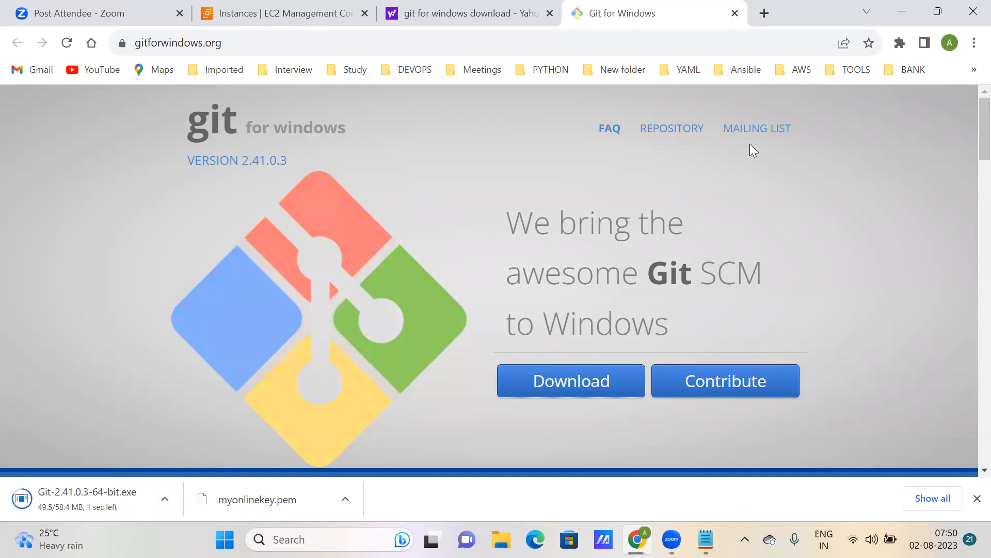
- Go to the desktop and check that Git Bash can be opened from there
left_click(889, 22)
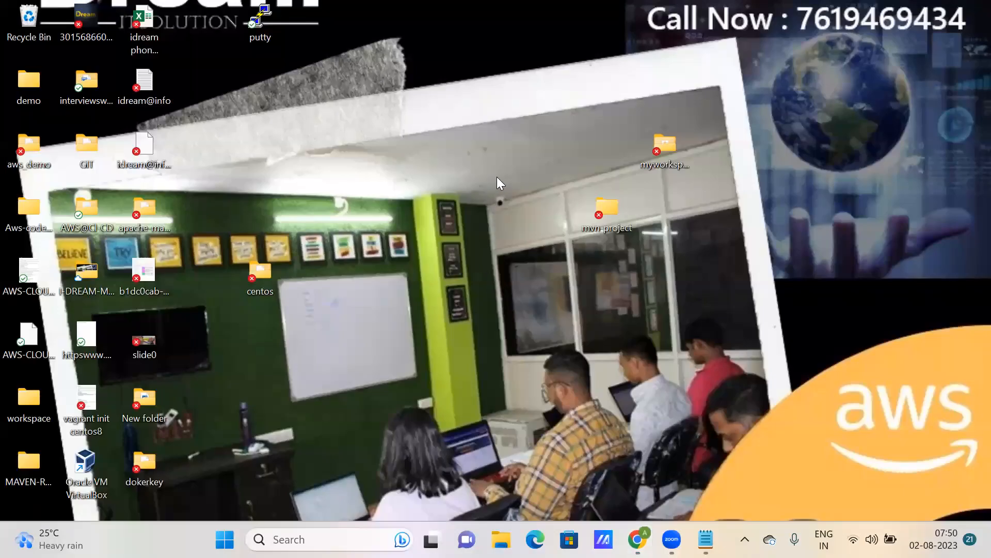
right_click(497, 181)
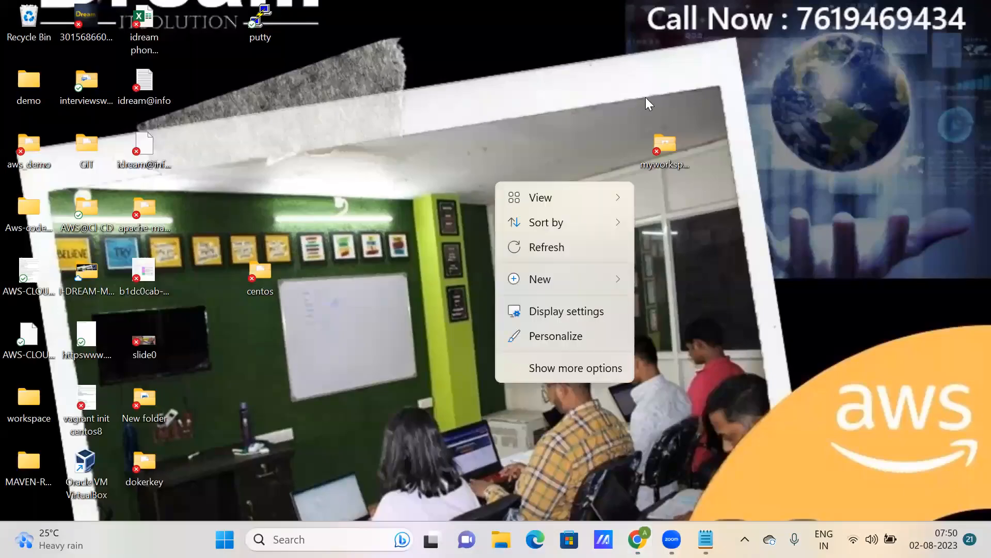
left_click(556, 367)
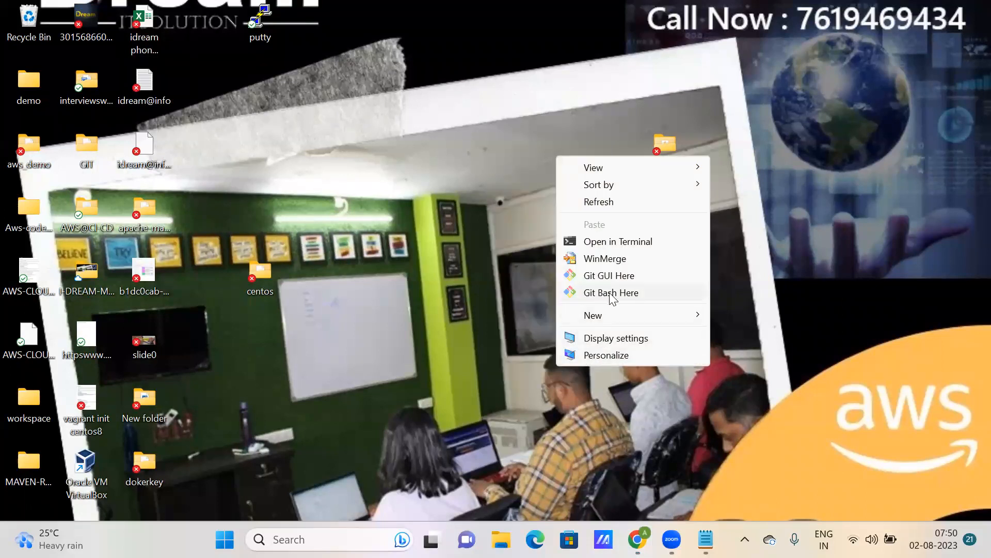
left_click(476, 236)
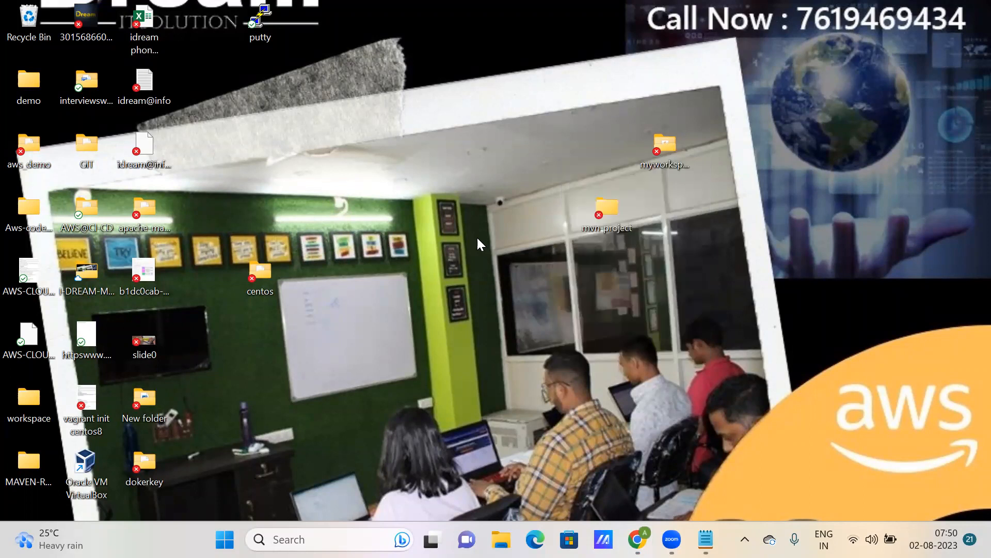
- Create a new folder named aws on the desktop
right_click(413, 193)
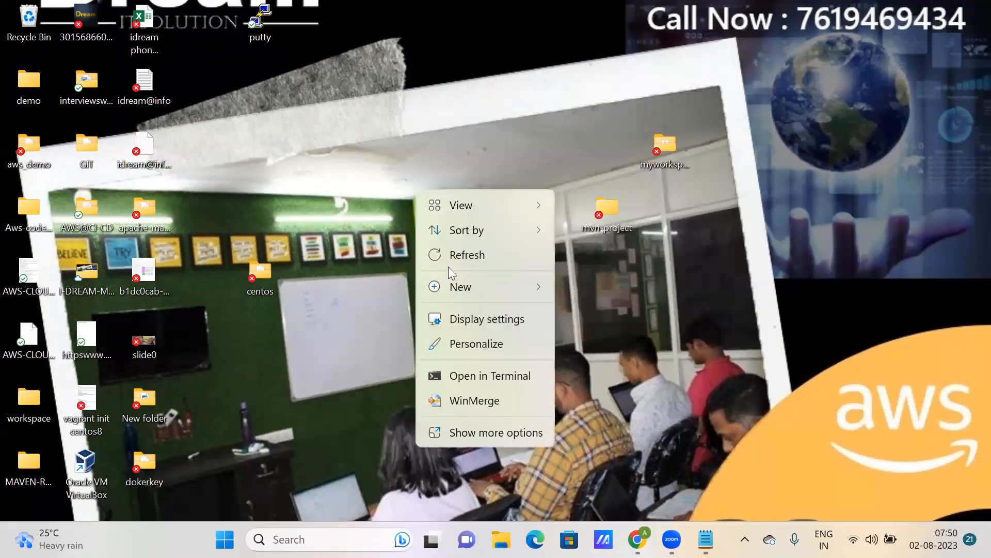
left_click(481, 433)
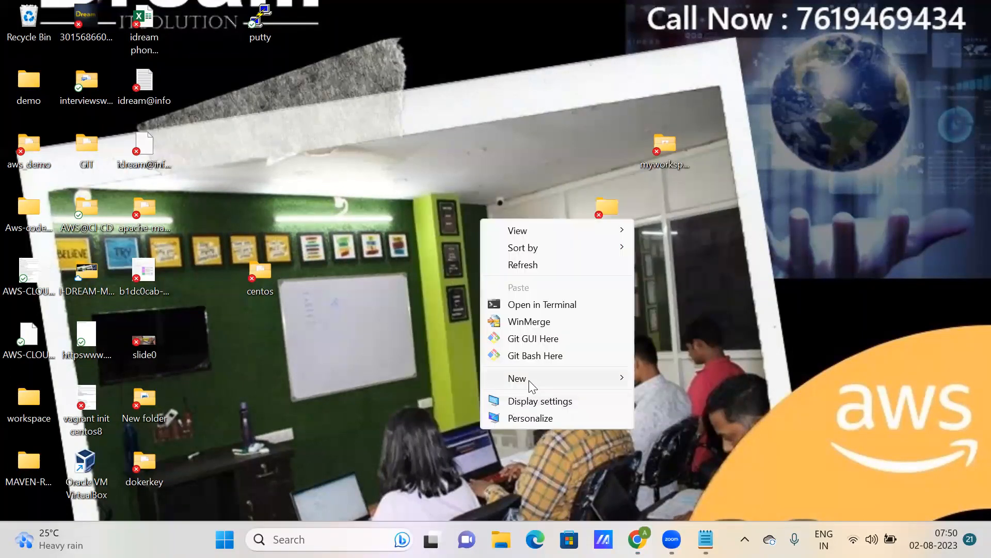
mouse_move(529, 380)
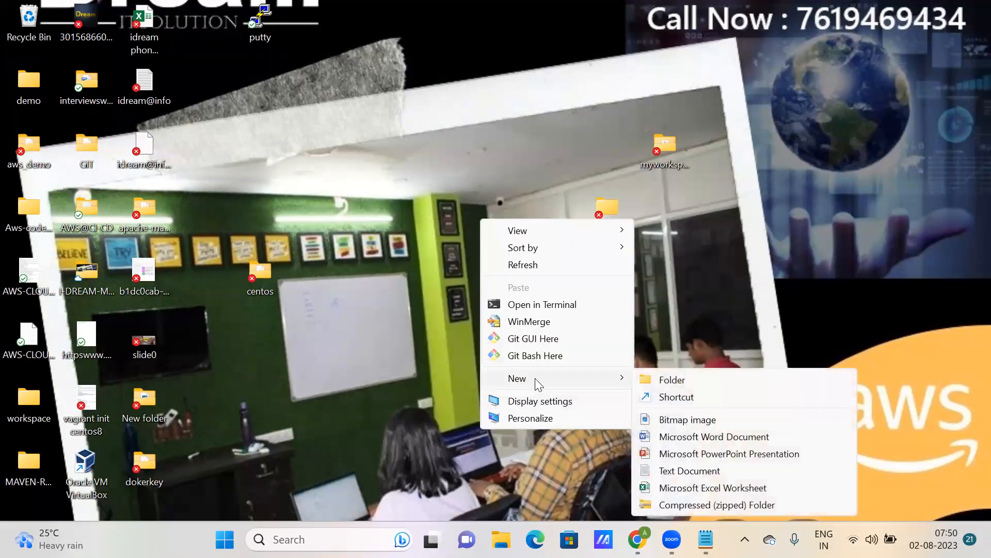
left_click(666, 381)
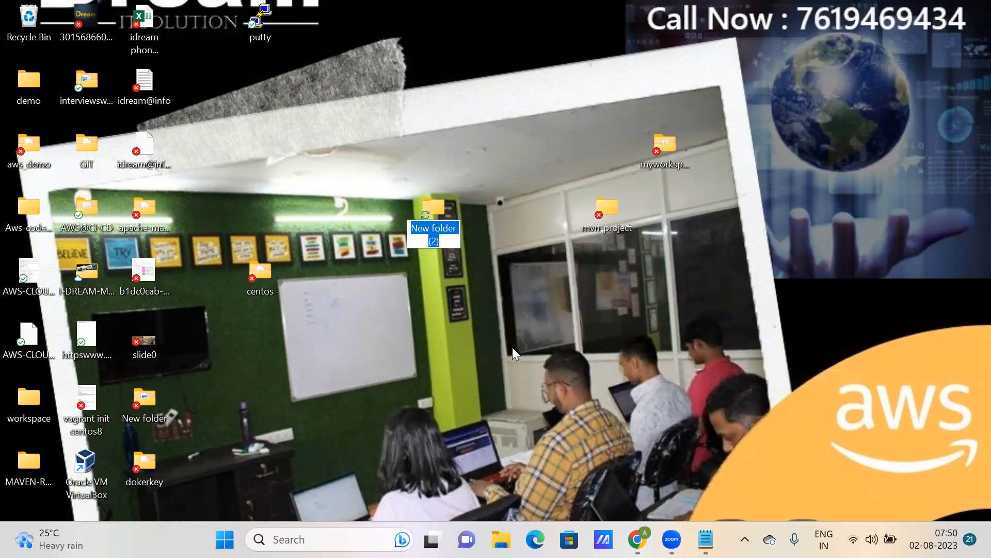
type("aws")
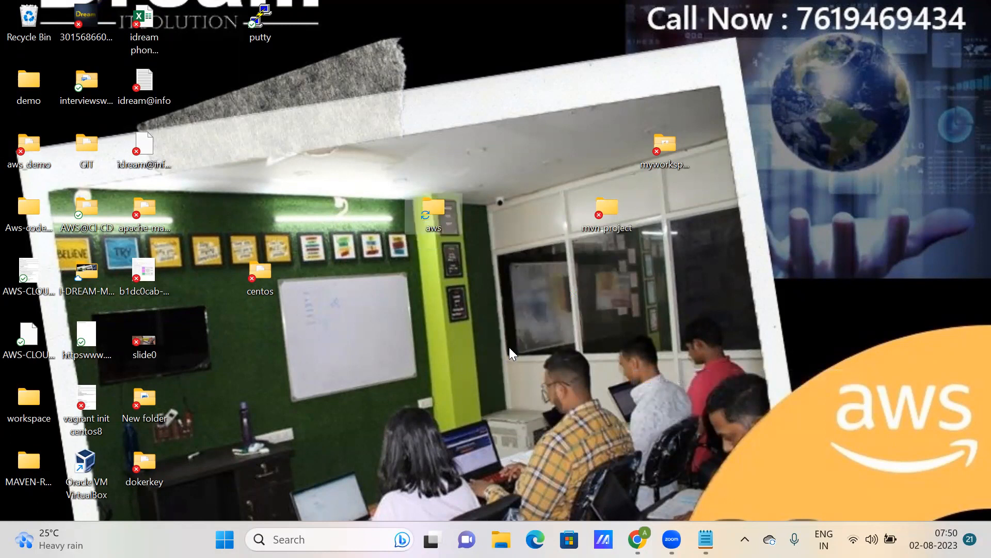
key("Return")
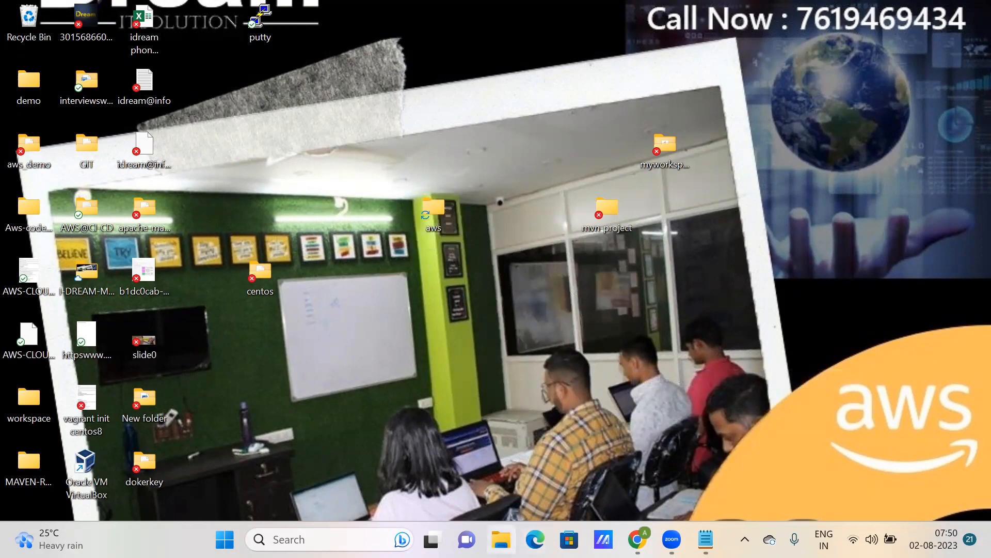
- Move the myonlinekey.pem file from the Downloads folder into the aws folder on the desktop
left_click(501, 539)
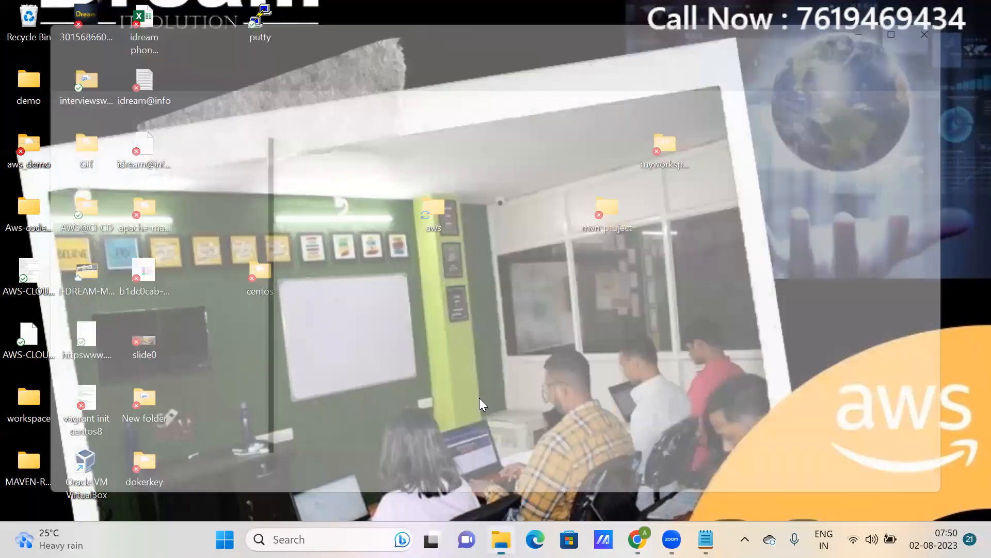
left_click(84, 228)
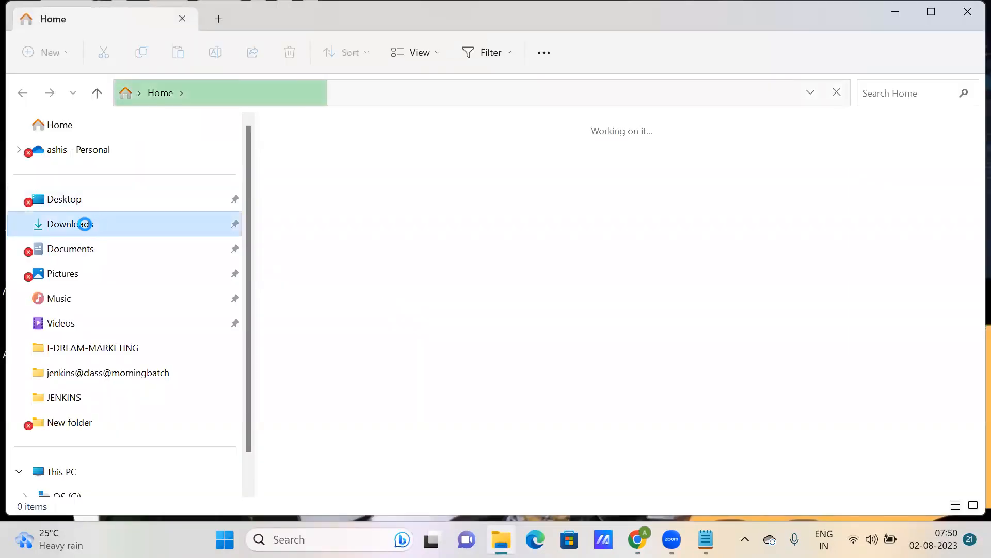
left_click(317, 171)
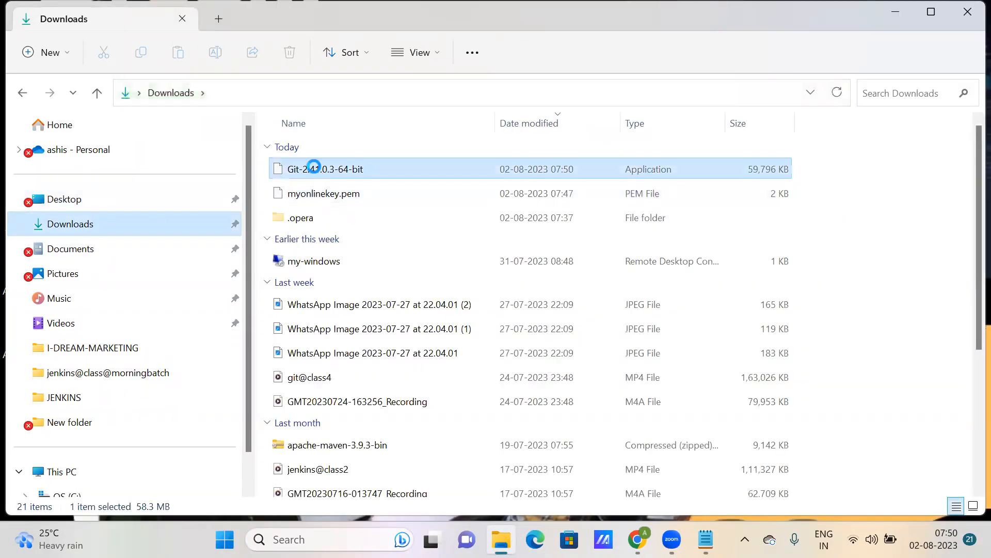
left_click(317, 197)
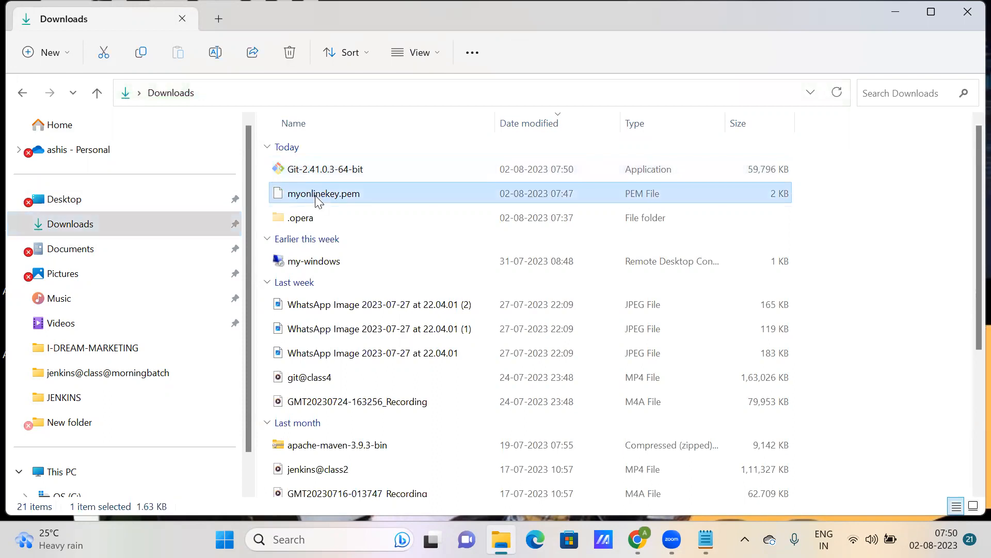
right_click(317, 197)
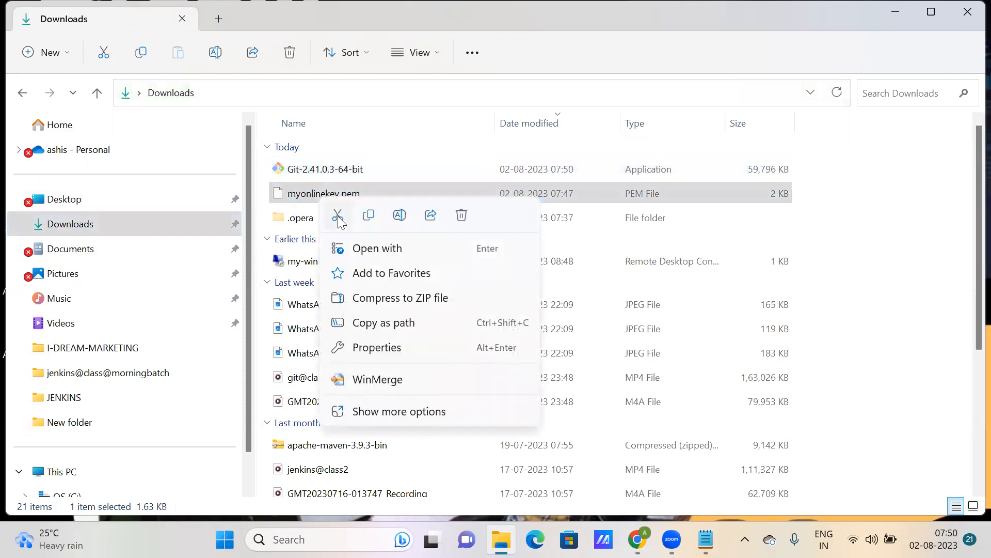
left_click(337, 216)
left_click(893, 16)
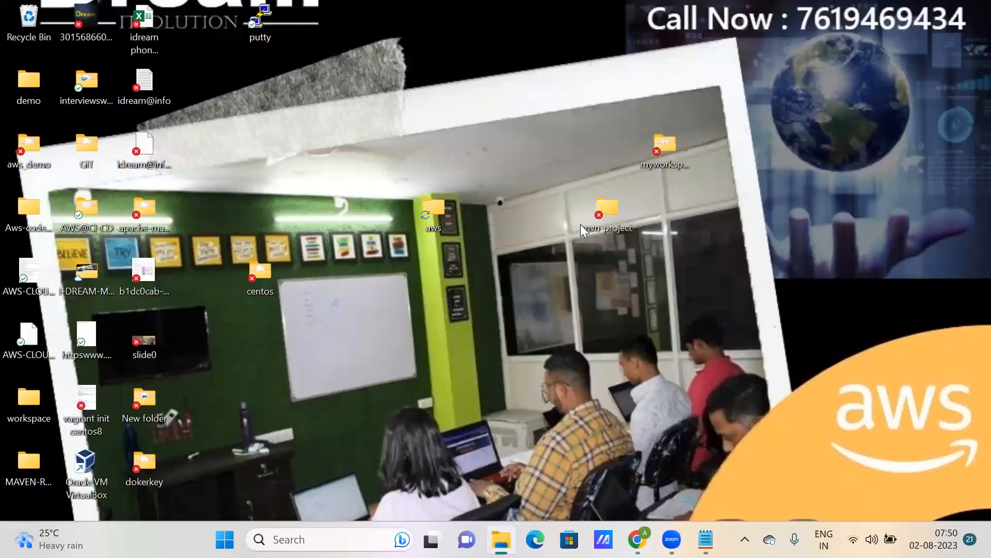
double_click(439, 207)
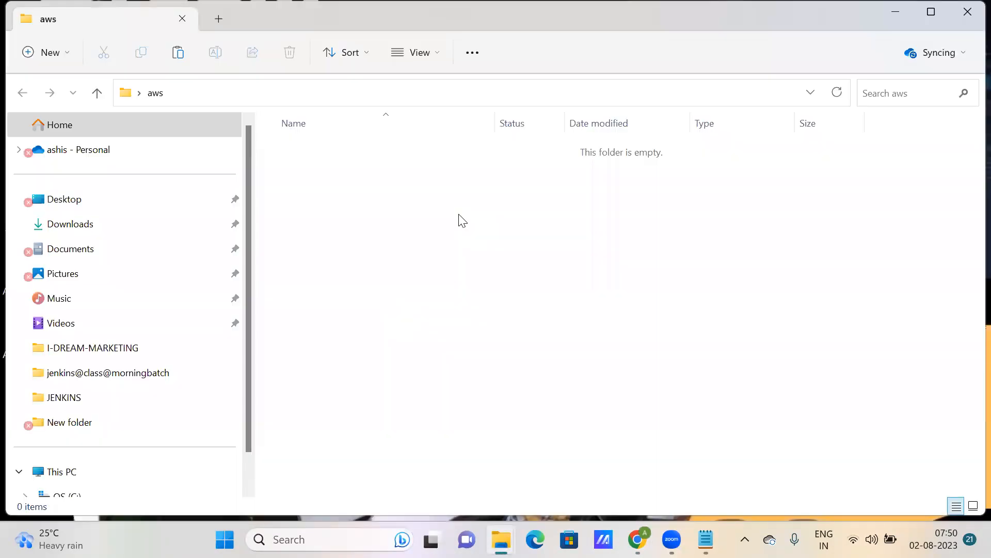
right_click(459, 215)
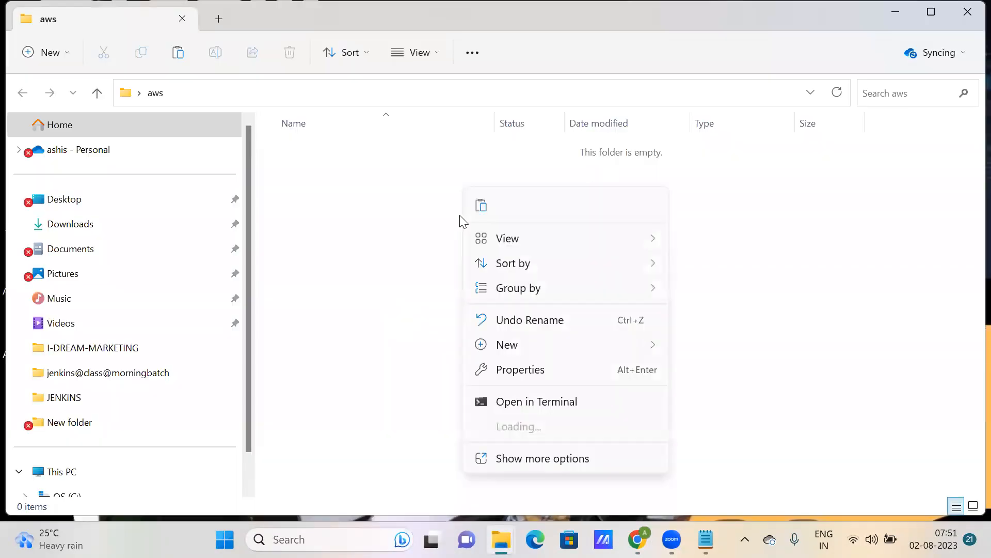
left_click(481, 209)
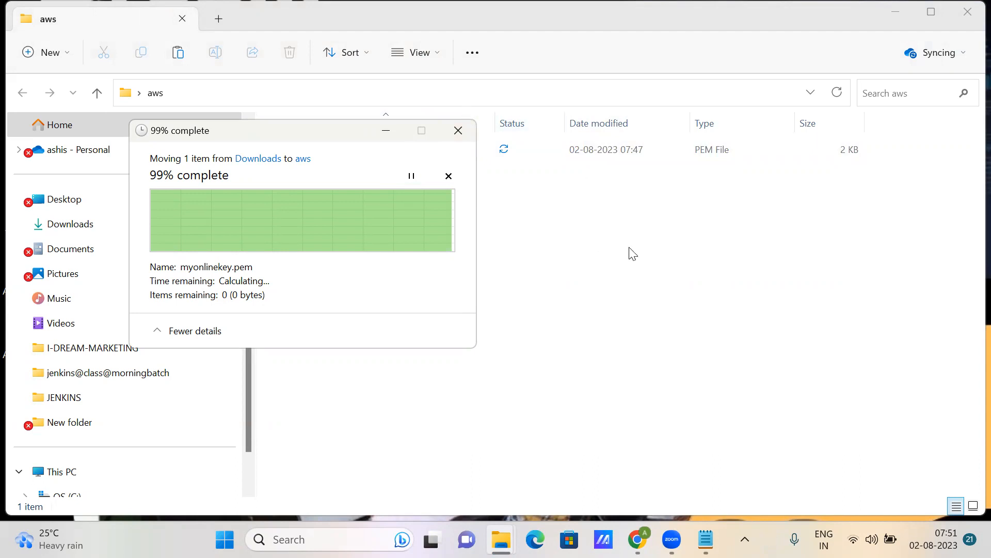
- Open Git Bash in the aws folder
right_click(588, 311)
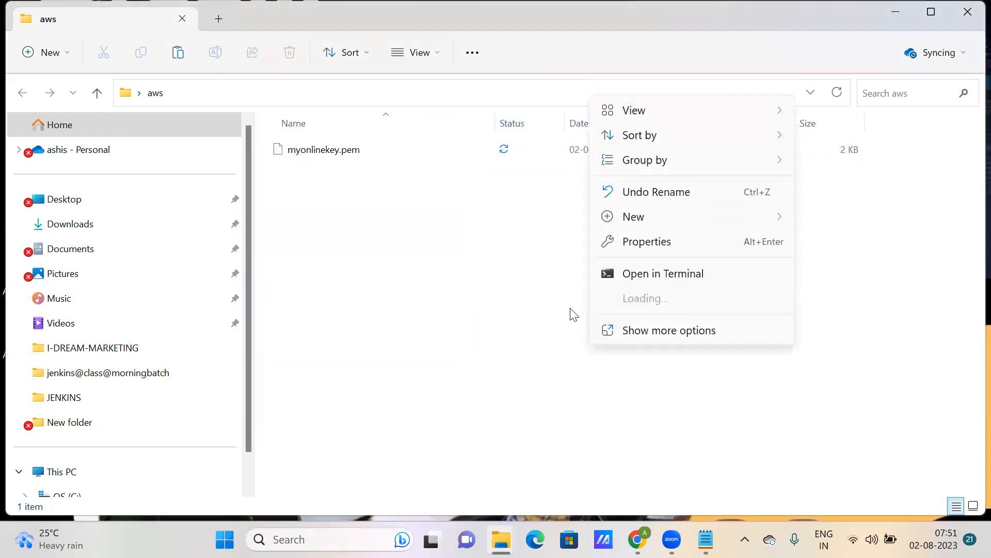
left_click(640, 330)
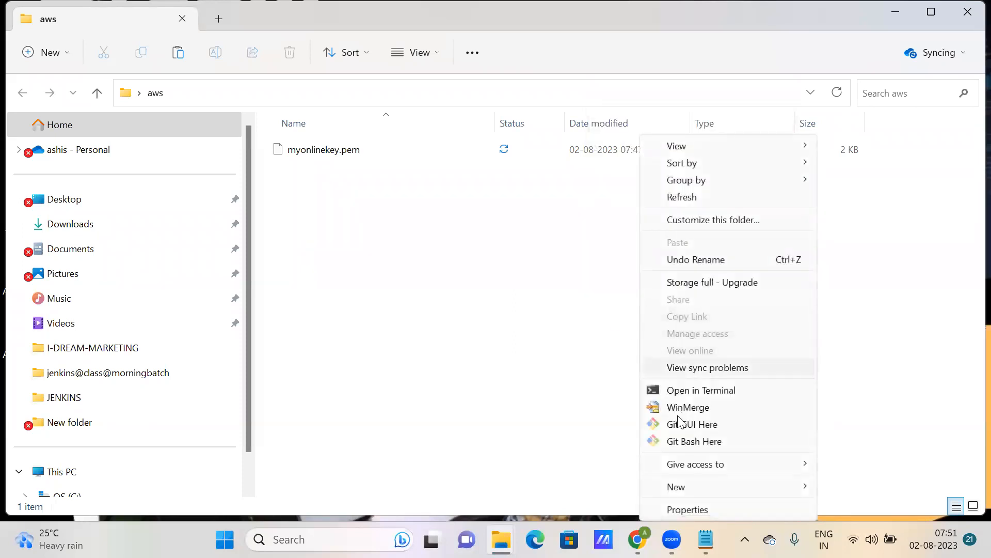
left_click(686, 441)
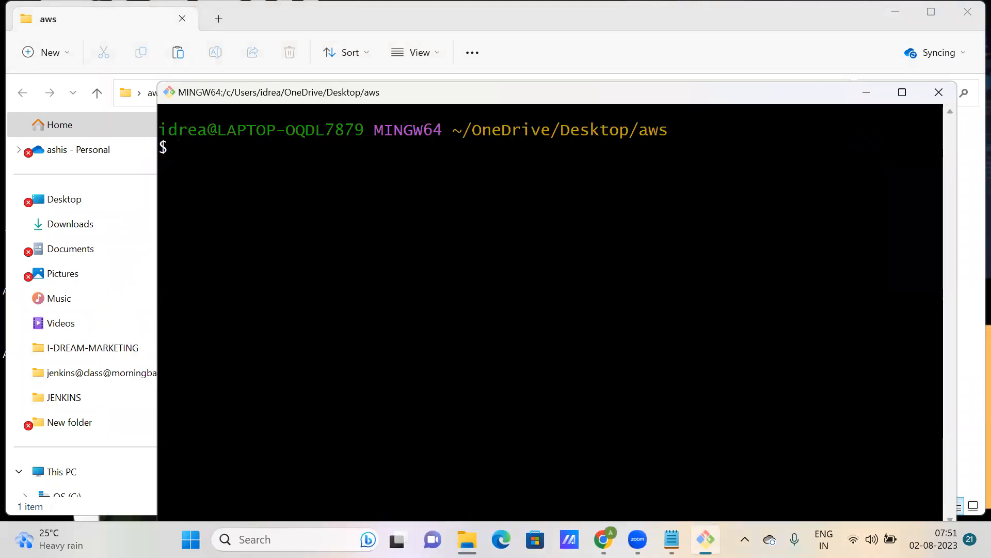
- Begin the command ssh -i "" at the Git Bash prompt, leaving the quotes empty for the key file name
type("ssh")
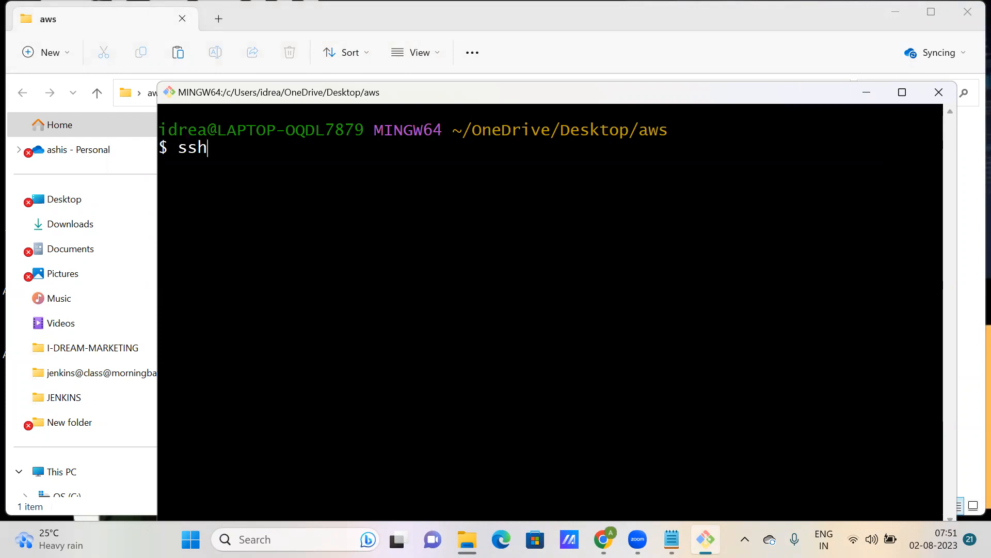
type(" -i")
key("alt+Tab")
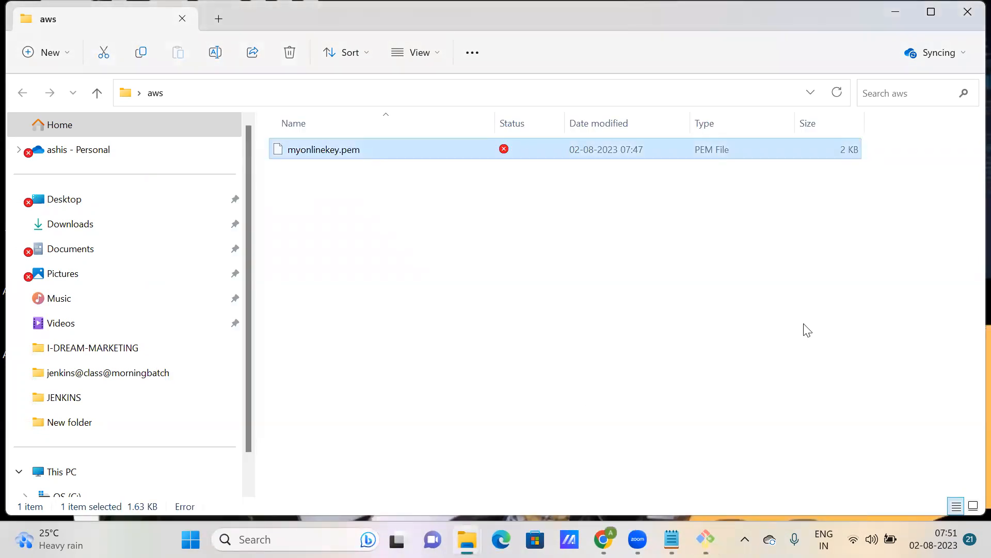
left_click(897, 12)
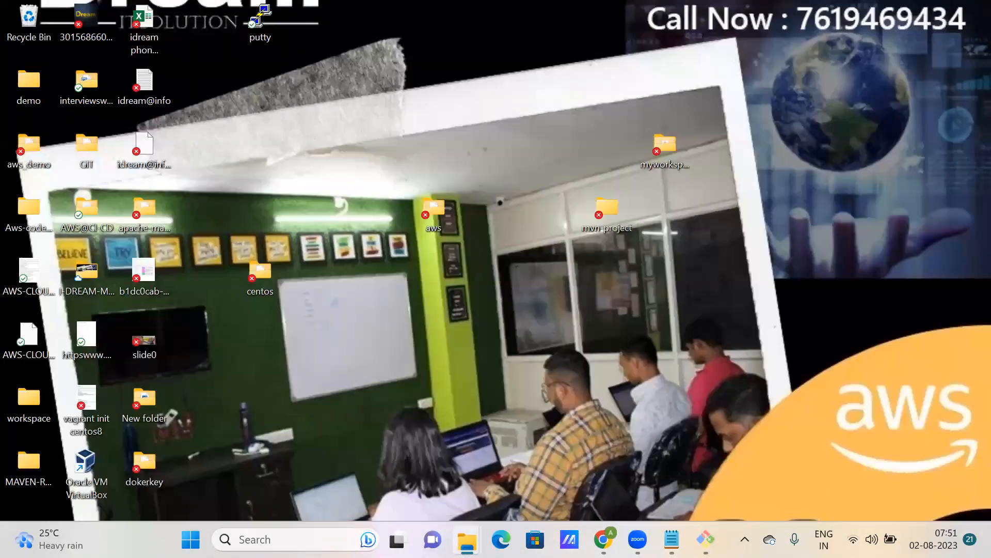
left_click(706, 539)
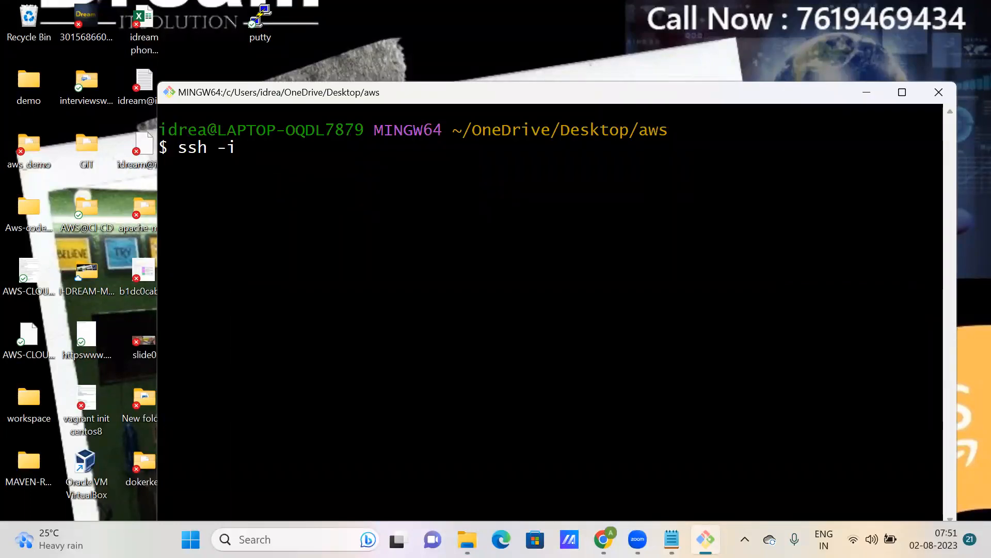
type("\"\"")
left_click_drag(639, 130, 672, 130)
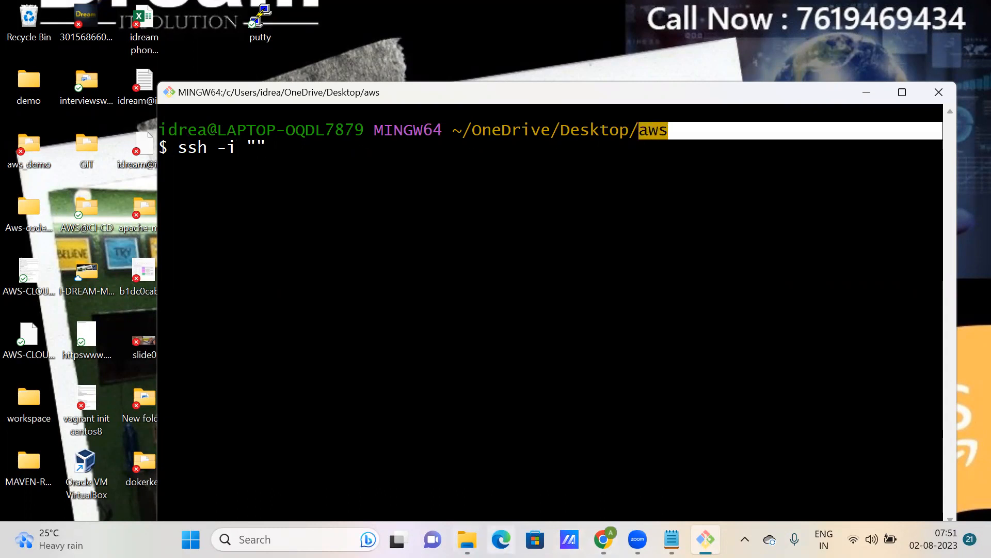
- Copy the full file name of myonlinekey.pem from the aws folder and return to Git Bash
left_click(468, 539)
left_click(552, 478)
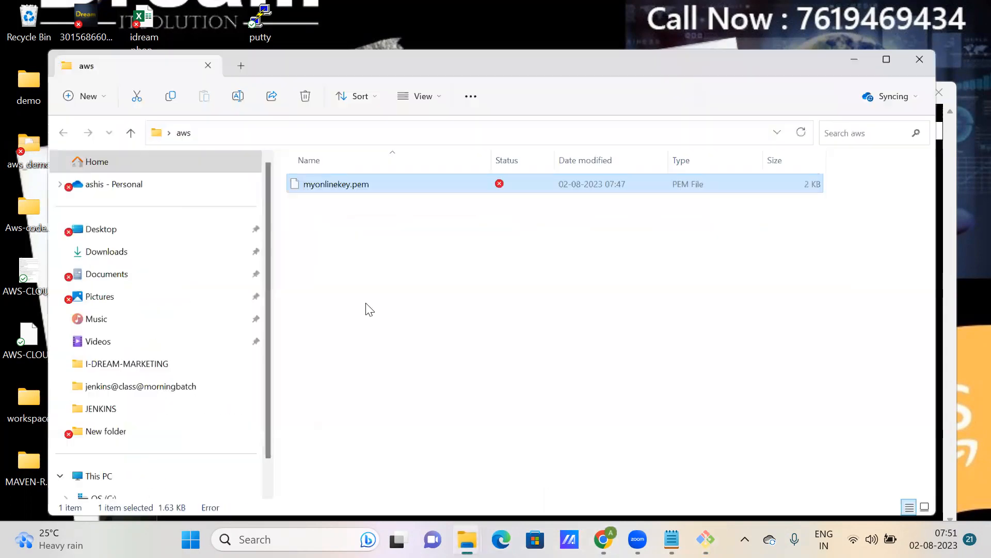
right_click(338, 156)
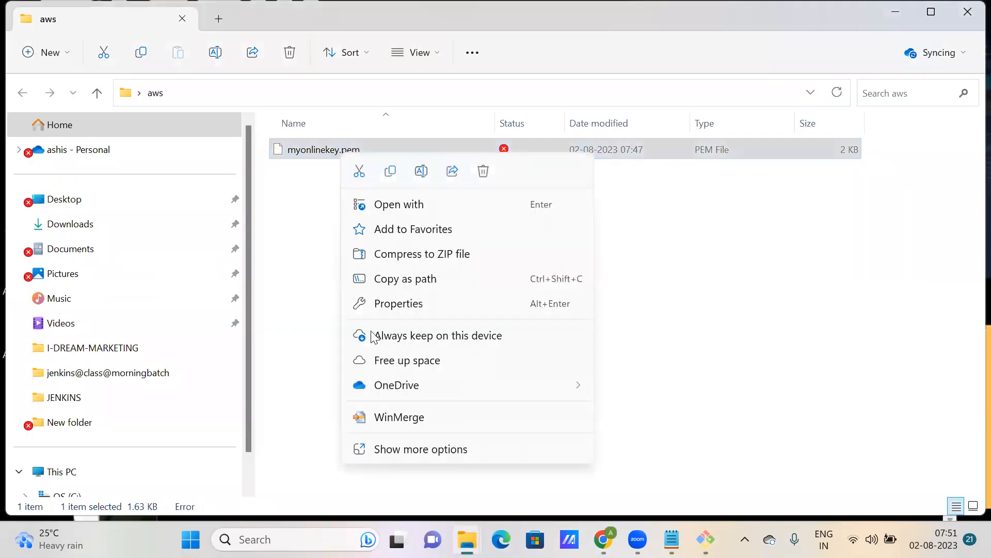
left_click(403, 457)
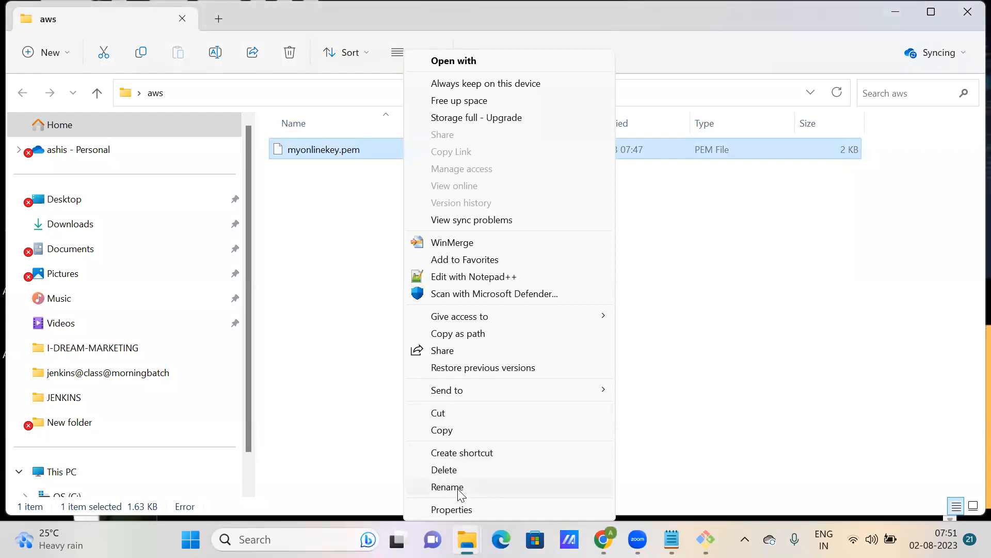
left_click(459, 490)
left_click_drag(367, 151, 302, 147)
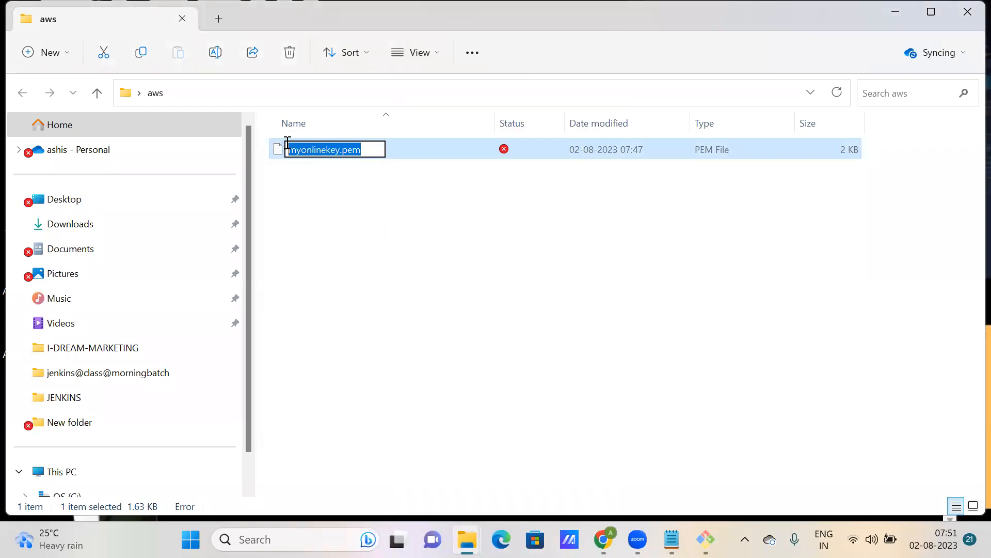
left_click(472, 224)
left_click(903, 15)
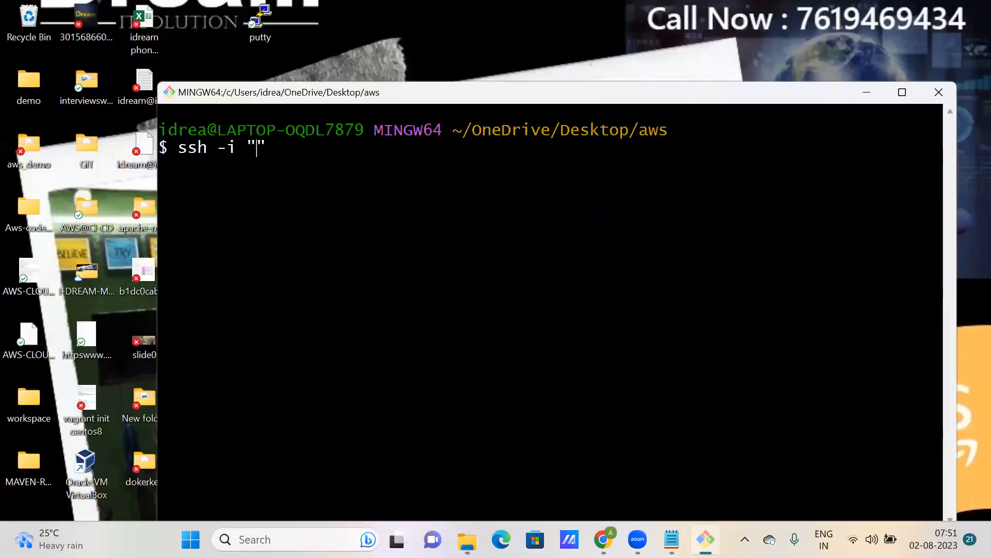
- Paste the key name myonlinekey.pem between the quotes of the ssh command and add ec2-user@ after it
right_click(257, 148)
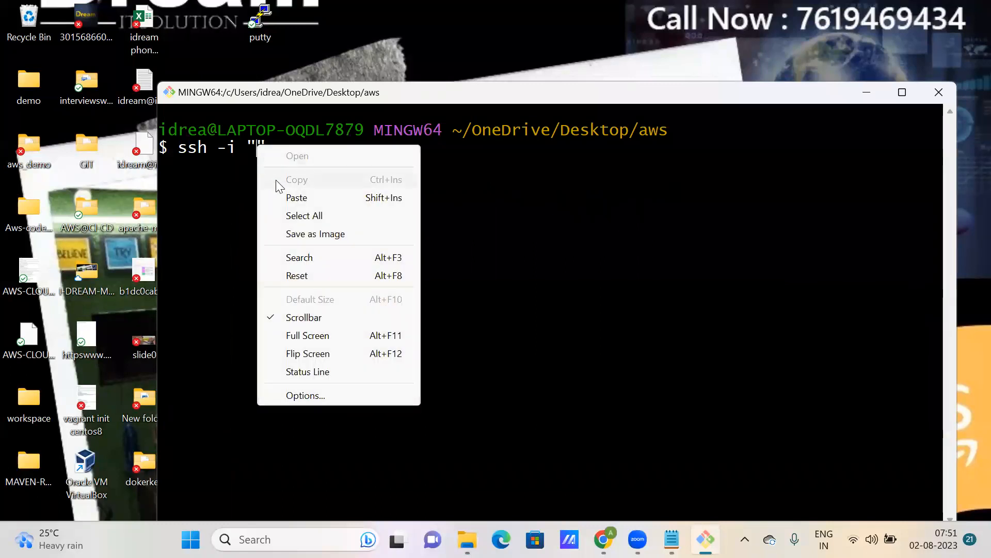
left_click(284, 196)
key("Right")
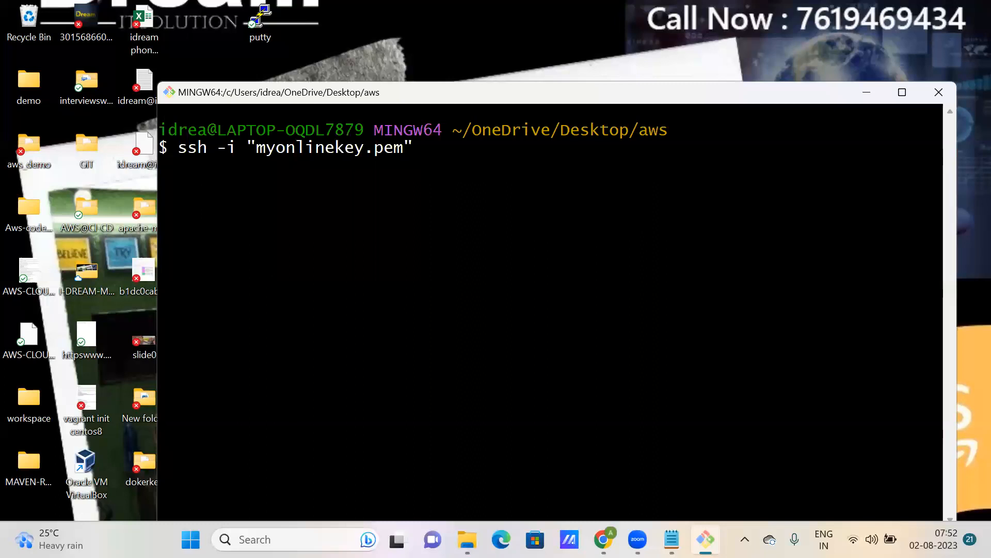
type("ec2-user@")
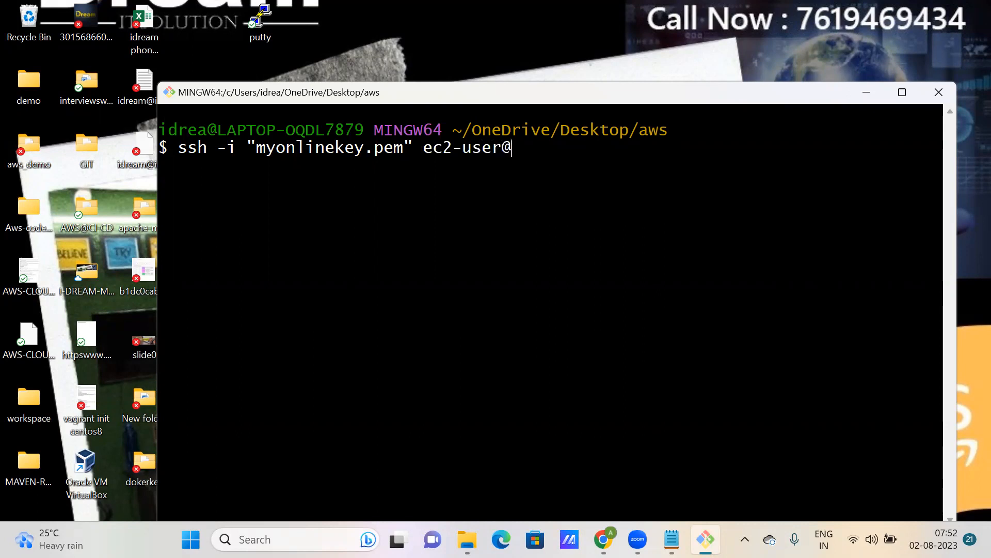
- Copy the instance's IP address 3.110.157.64 from the Notepad notes and return to Git Bash
left_click(671, 539)
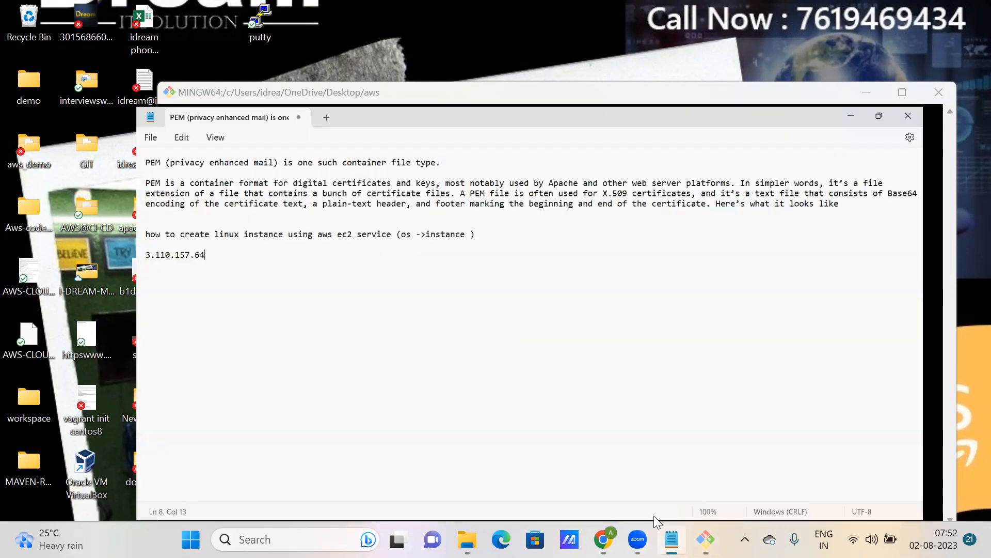
left_click_drag(89, 189, 11, 187)
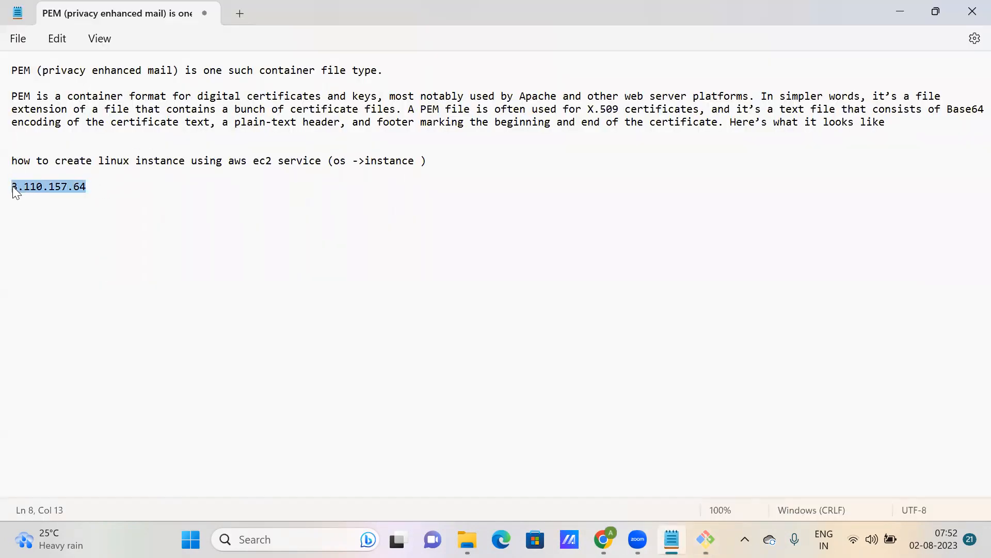
right_click(39, 194)
left_click(83, 272)
double_click(882, 9)
key("alt+Tab")
- Complete the ssh command with the copied IP address 3.110.157.64, run it, and accept the host's authenticity with yes
right_click(529, 160)
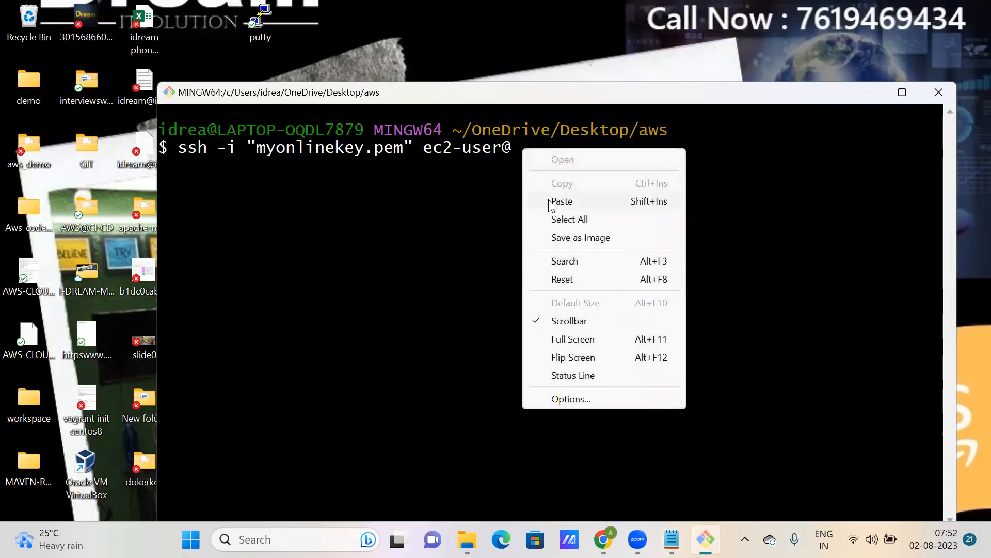
left_click(549, 202)
key("Return")
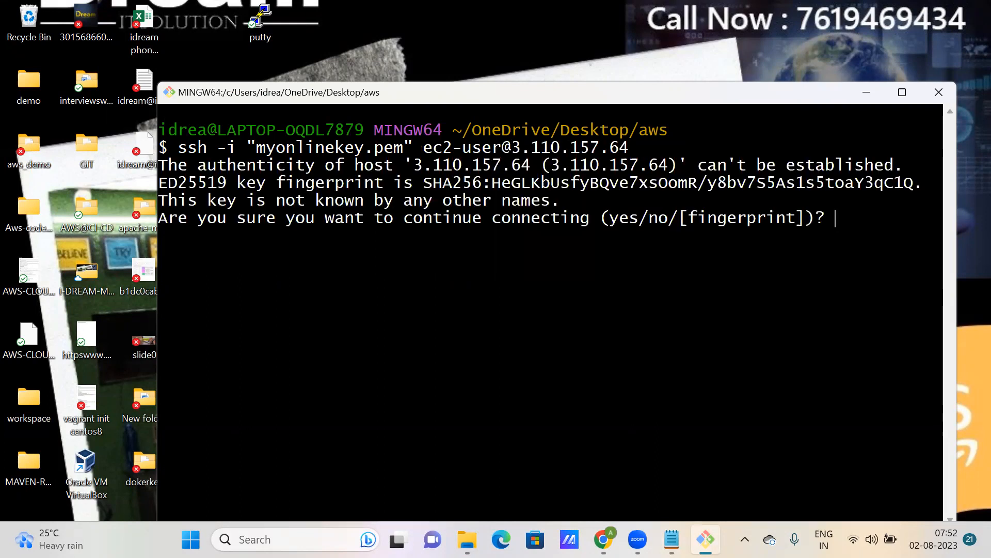
type("yes")
key("Return")
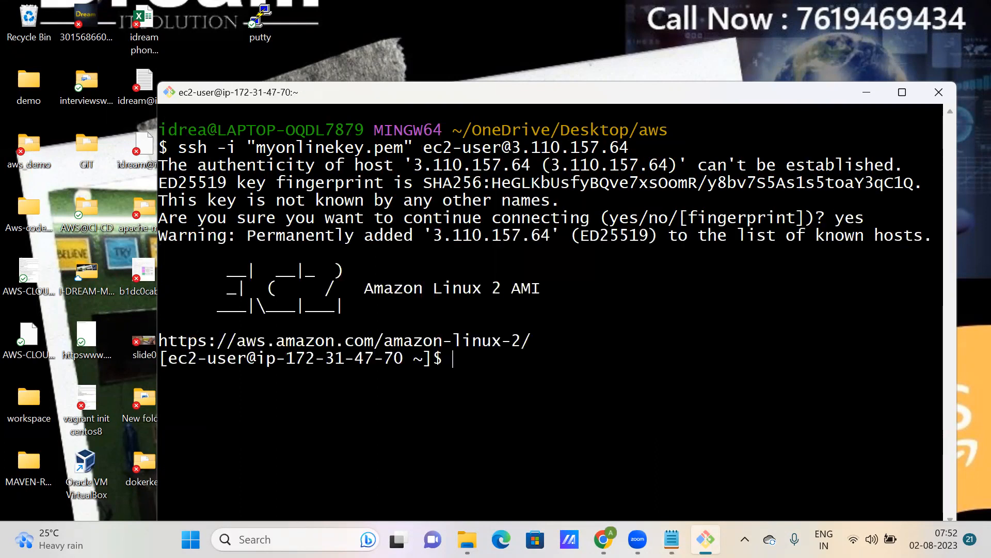
- Maximize the terminal window and list the contents of the instance's home directory with ls
left_click(902, 92)
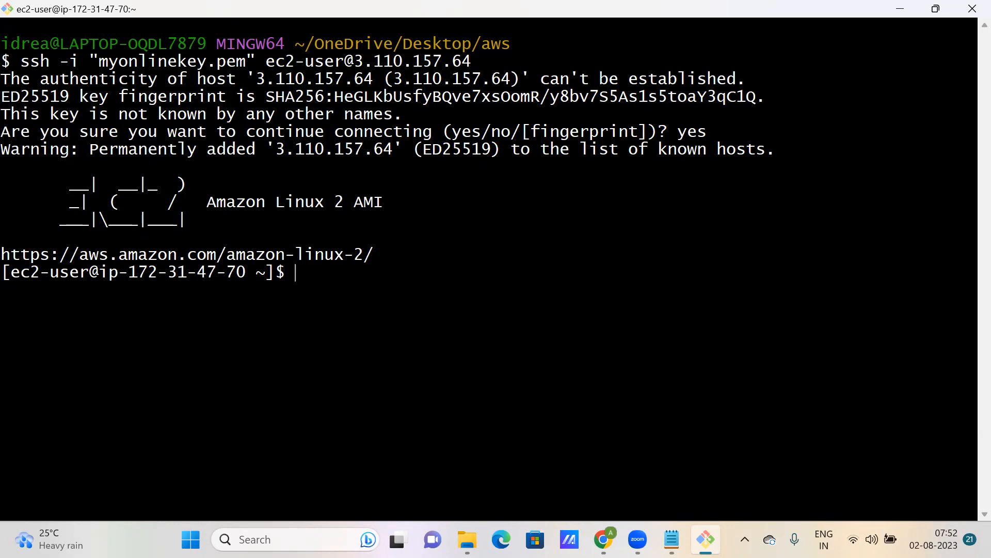
type("ls")
key("Return")
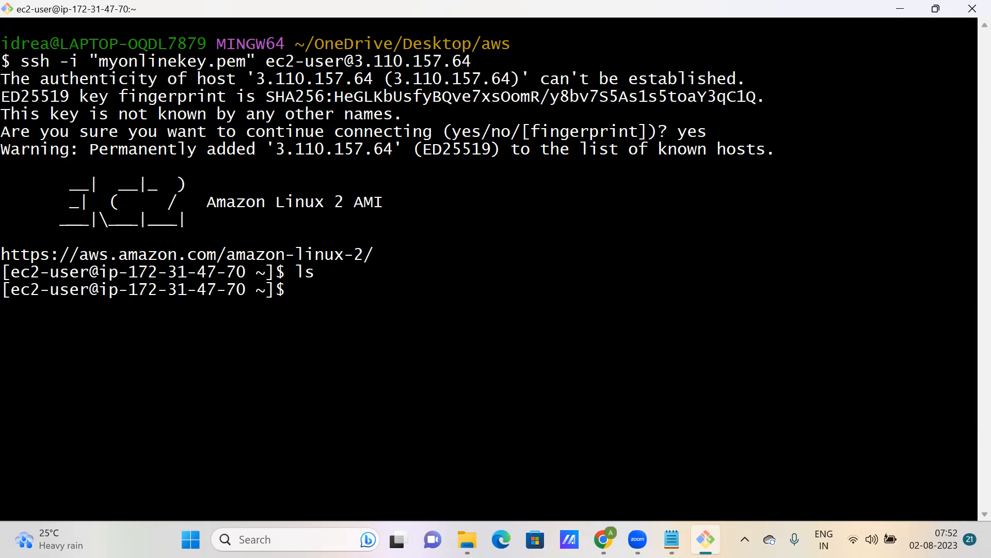